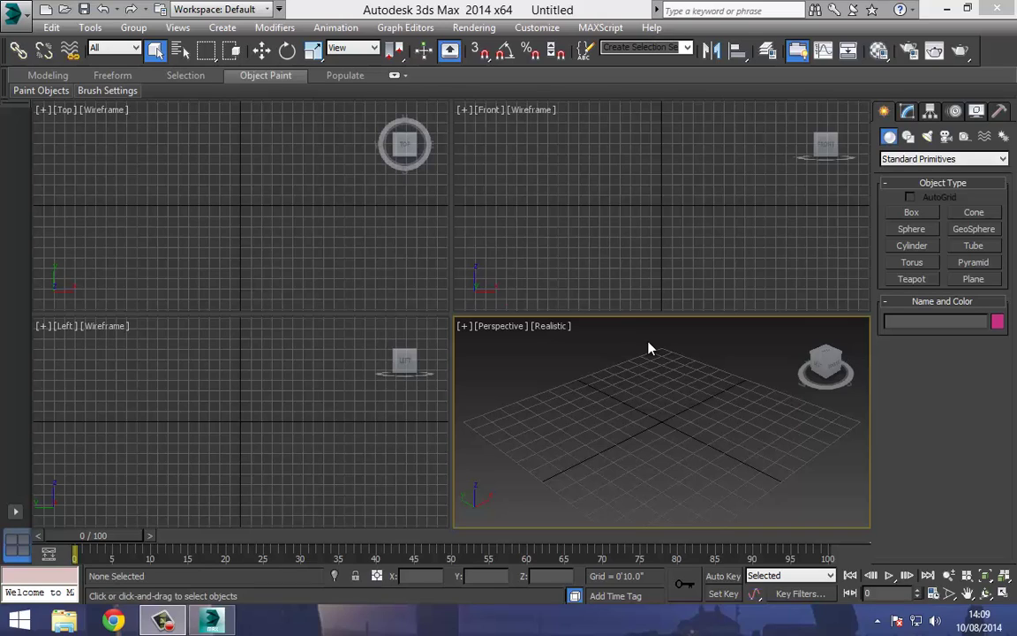
- Maximize the perspective viewport and draw a circle spline near the back corner of the grid
left_click(907, 136)
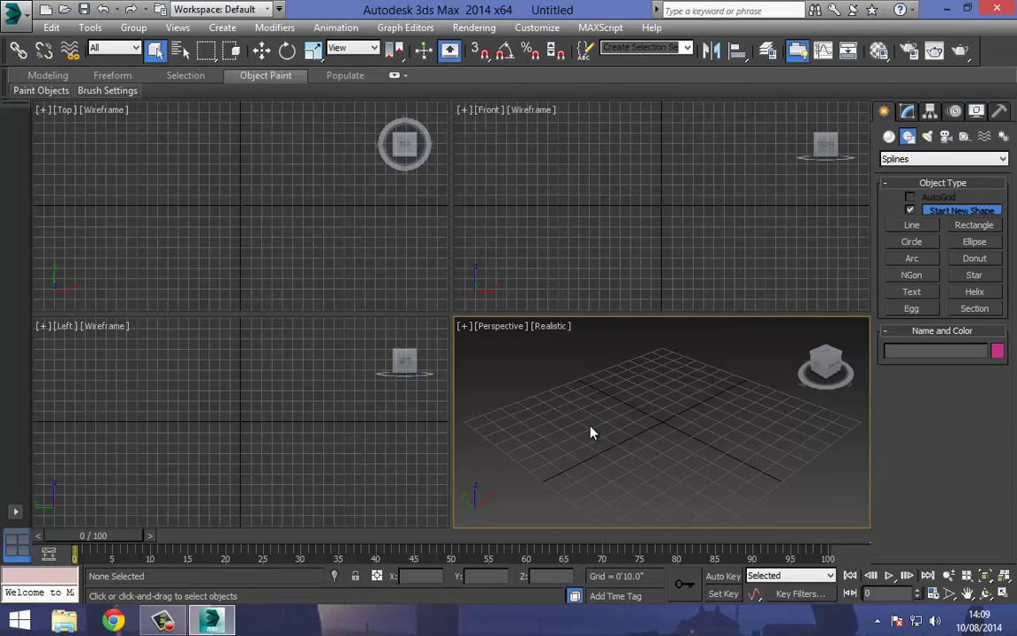
key("alt+w")
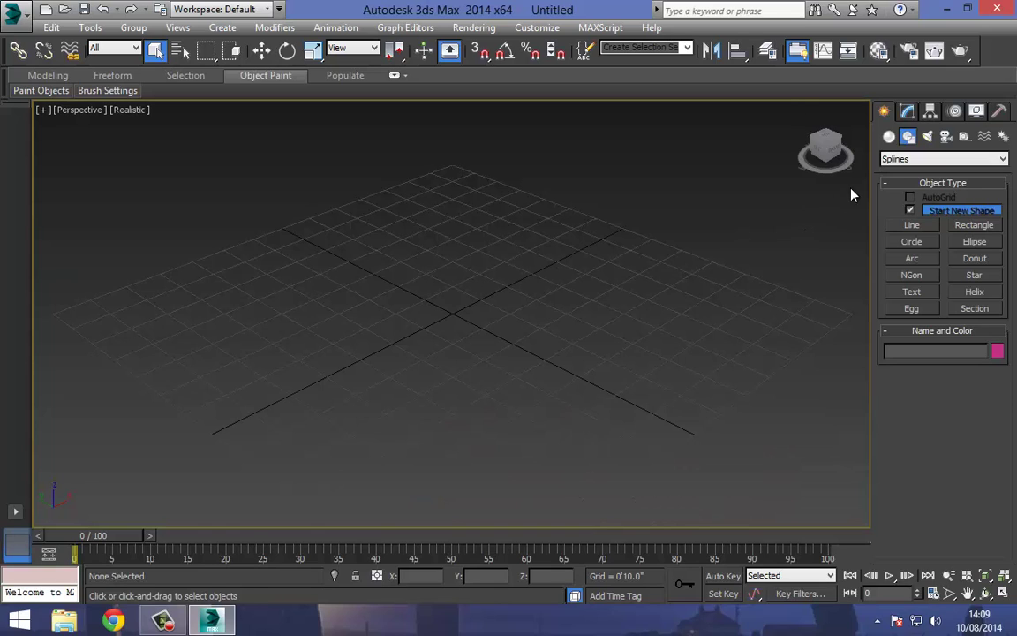
left_click(911, 241)
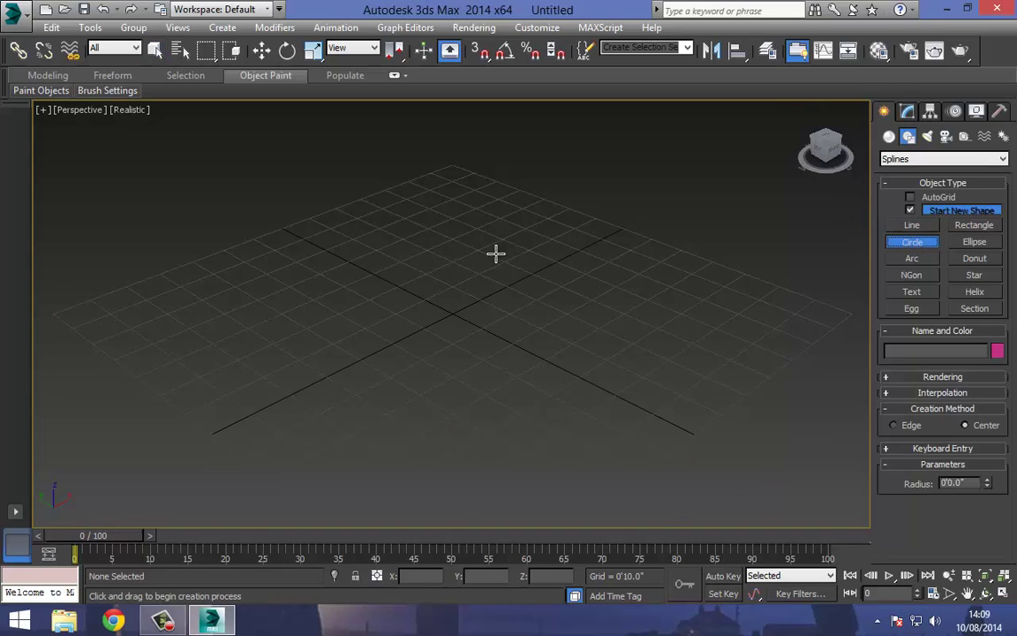
left_click_drag(420, 199, 507, 202)
- Draw an open arc spline with a radius of about 3'0.7" around the centre of the grid
left_click(912, 258)
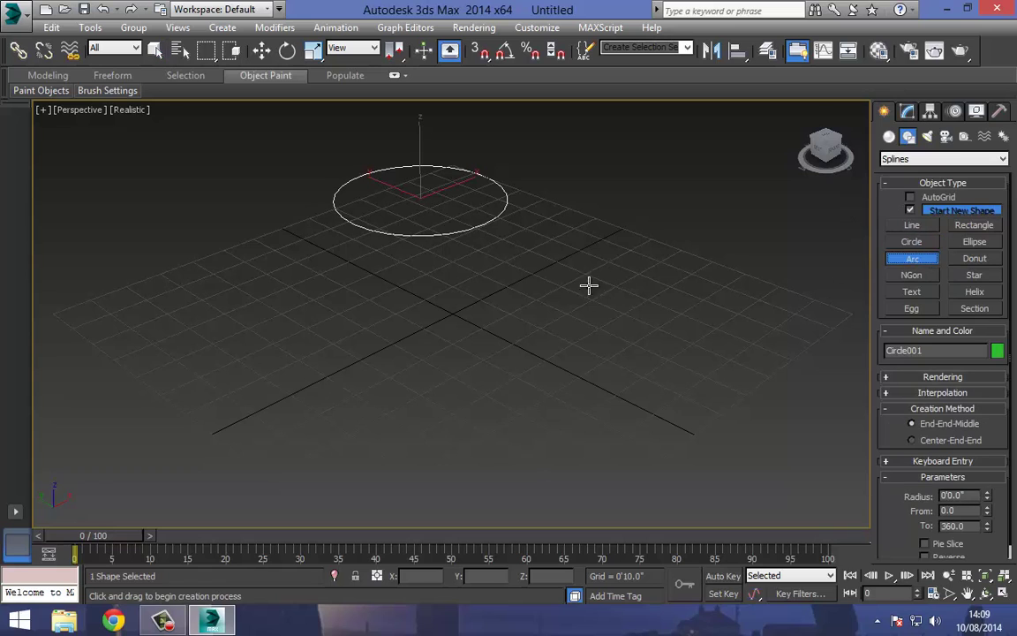
left_click_drag(588, 282, 334, 280)
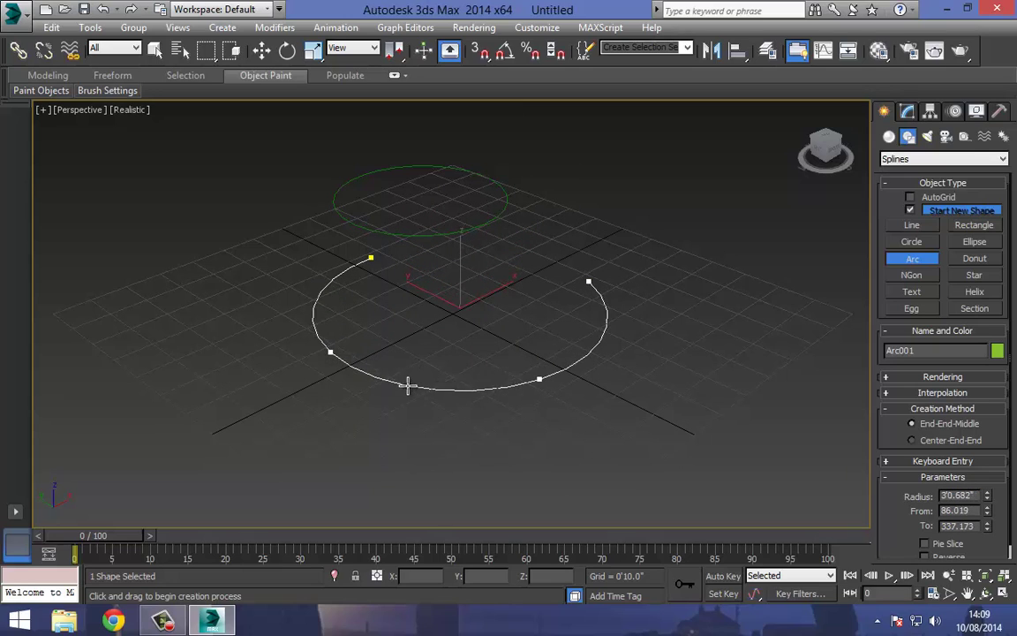
left_click(406, 387)
- Draw a six-point star spline beside the arc, with radii of about 1'9.9" and 0'9.8"
left_click(974, 275)
left_click_drag(745, 261, 826, 280)
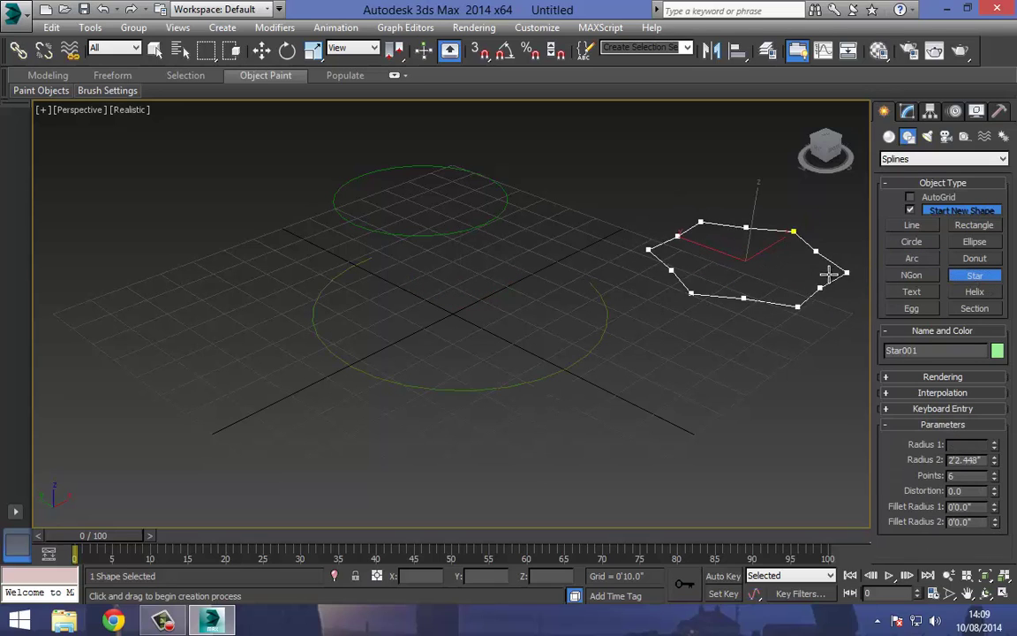
left_click(774, 275)
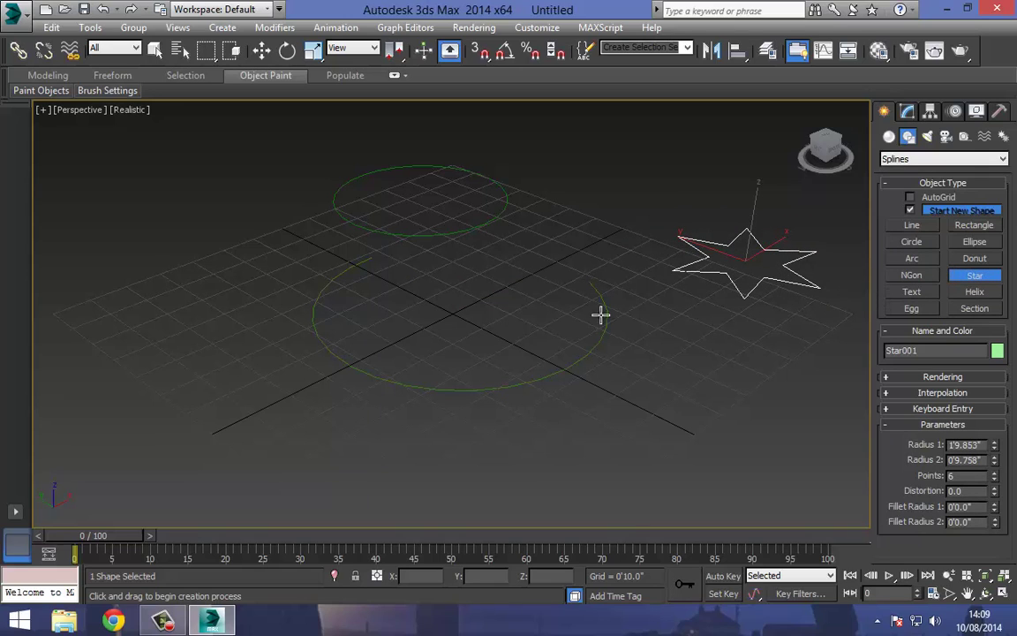
- Delete the arc and the circle from the scene, keeping only the star
middle_click_drag(467, 285, 521, 304)
left_click(261, 51)
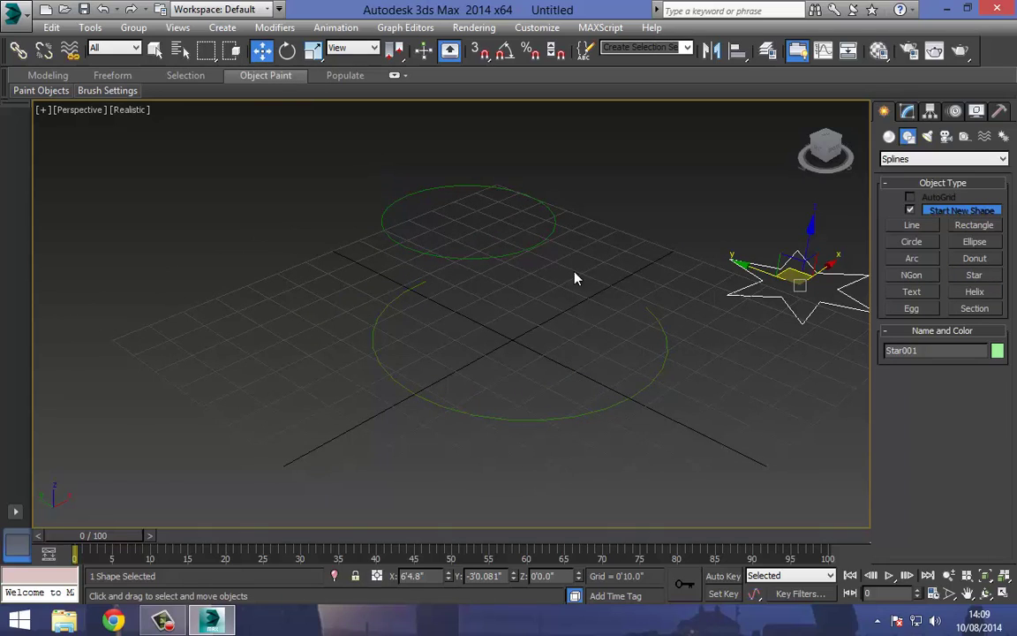
middle_click_drag(574, 277, 444, 282)
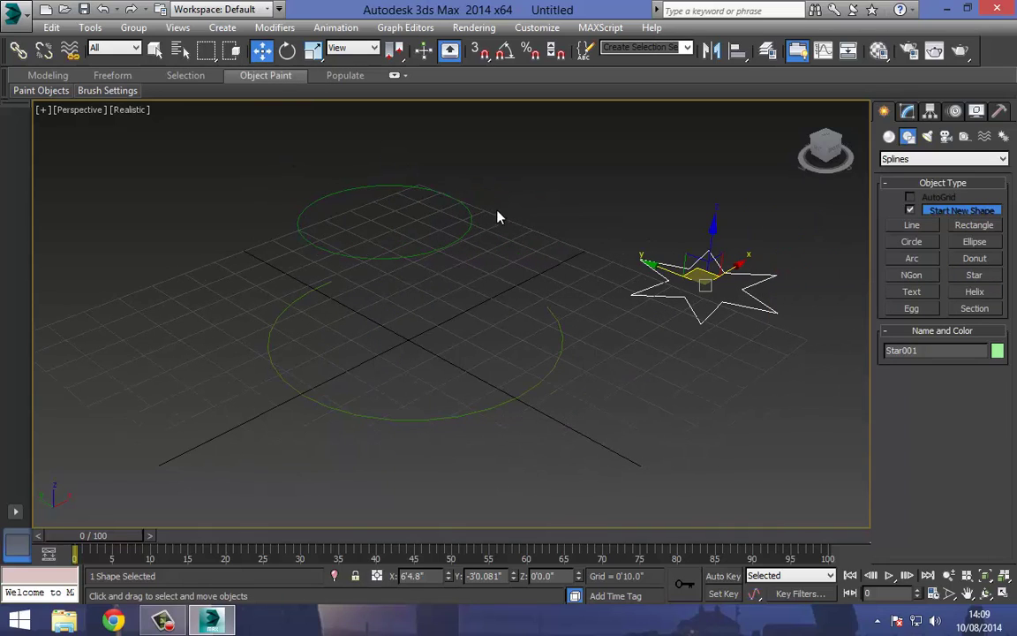
left_click(427, 316)
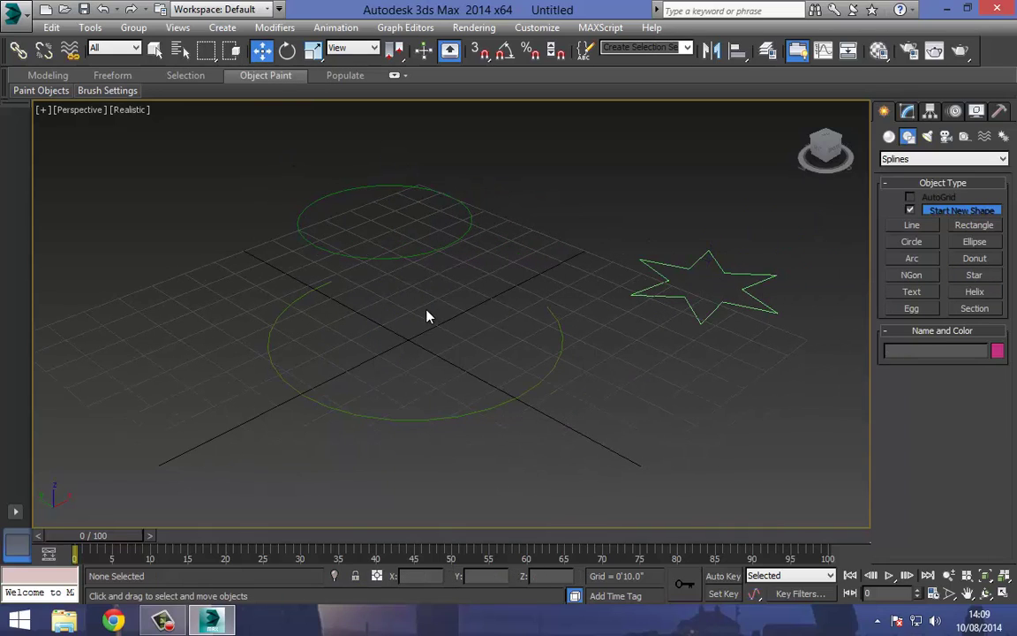
left_click(673, 285)
left_click(560, 344, "ctrl")
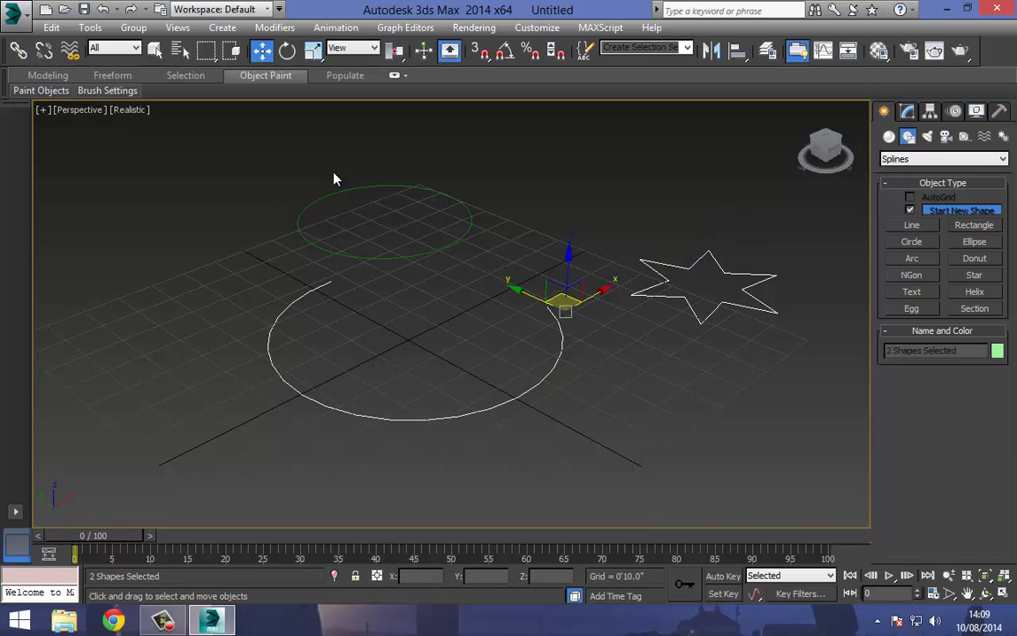
left_click_drag(347, 232, 347, 227)
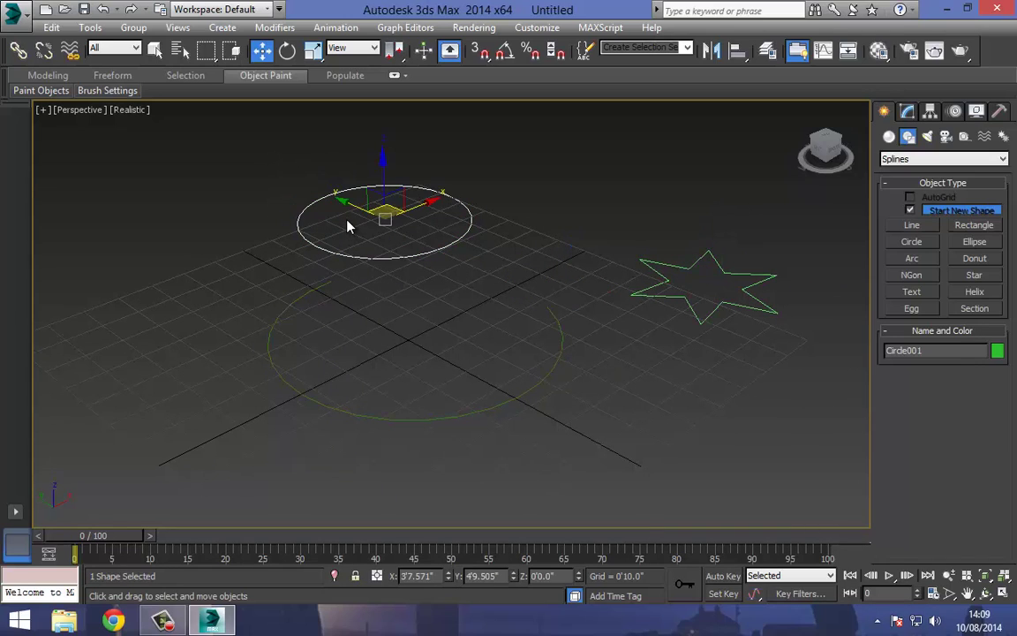
left_click_drag(530, 451, 541, 426)
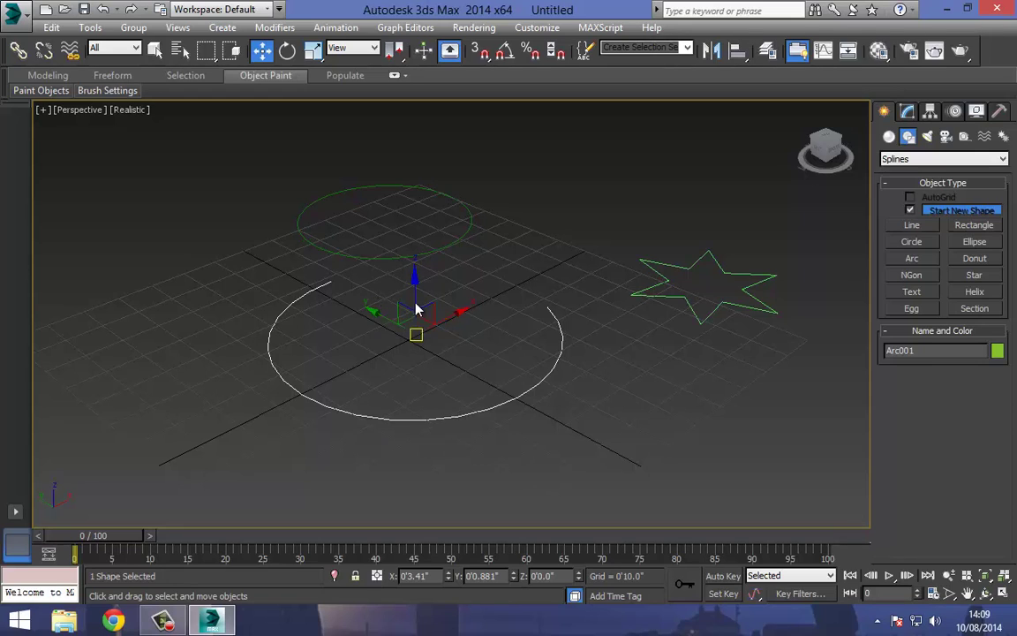
key("Delete")
left_click_drag(379, 209, 427, 332)
key("Delete")
- Move the star to the centre of the grid and set its X and Y position to 0'0.0"
left_click_drag(585, 218, 821, 393)
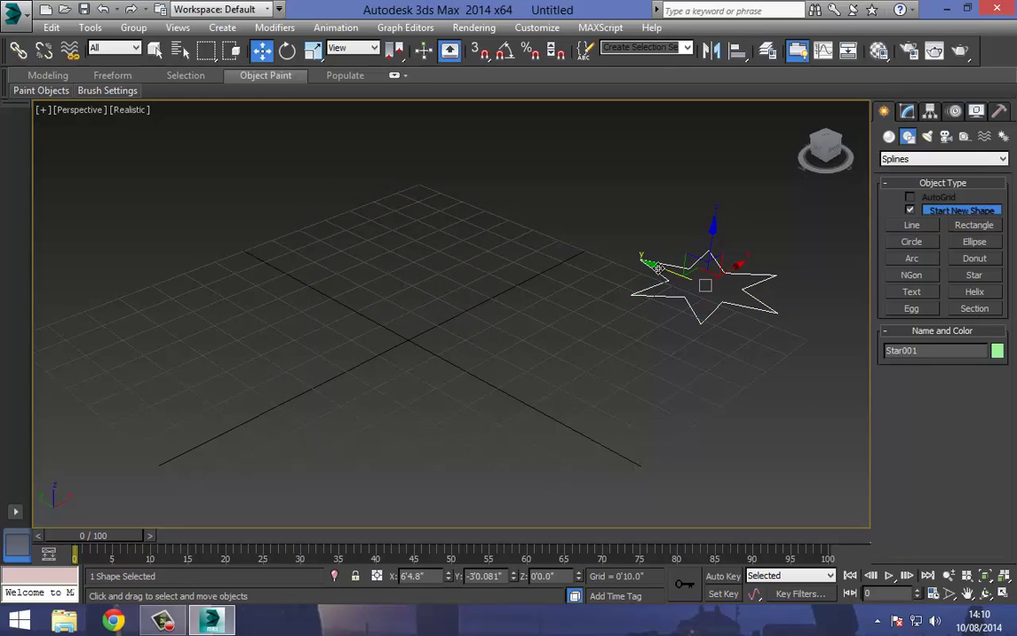
left_click_drag(693, 271, 430, 316)
scroll(425, 373, "up", 5)
scroll(425, 373, "up", 3)
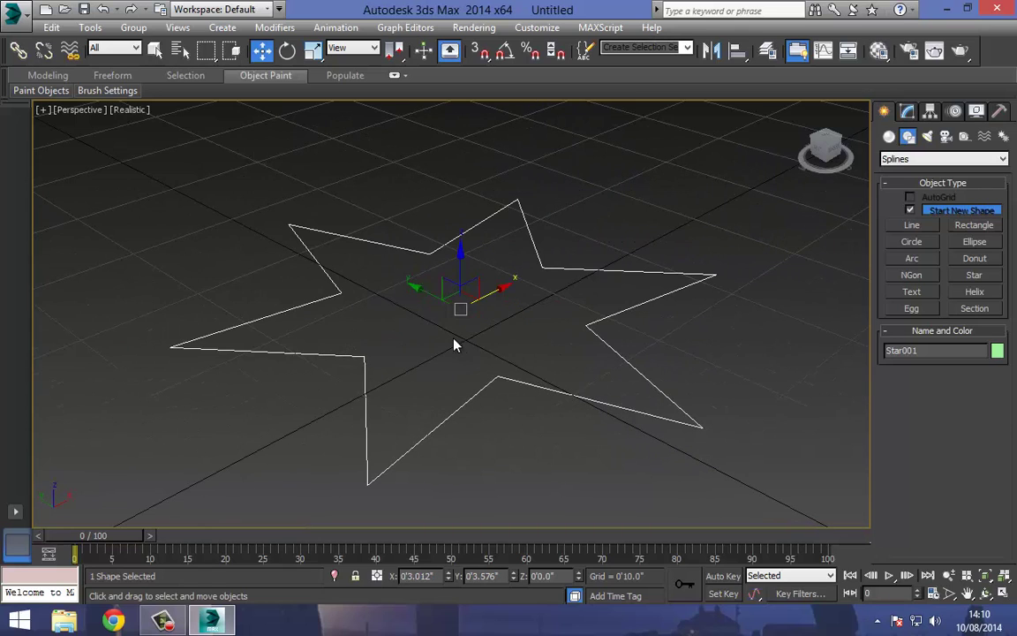
scroll(454, 323, "up", 3)
left_click_drag(454, 323, 459, 329)
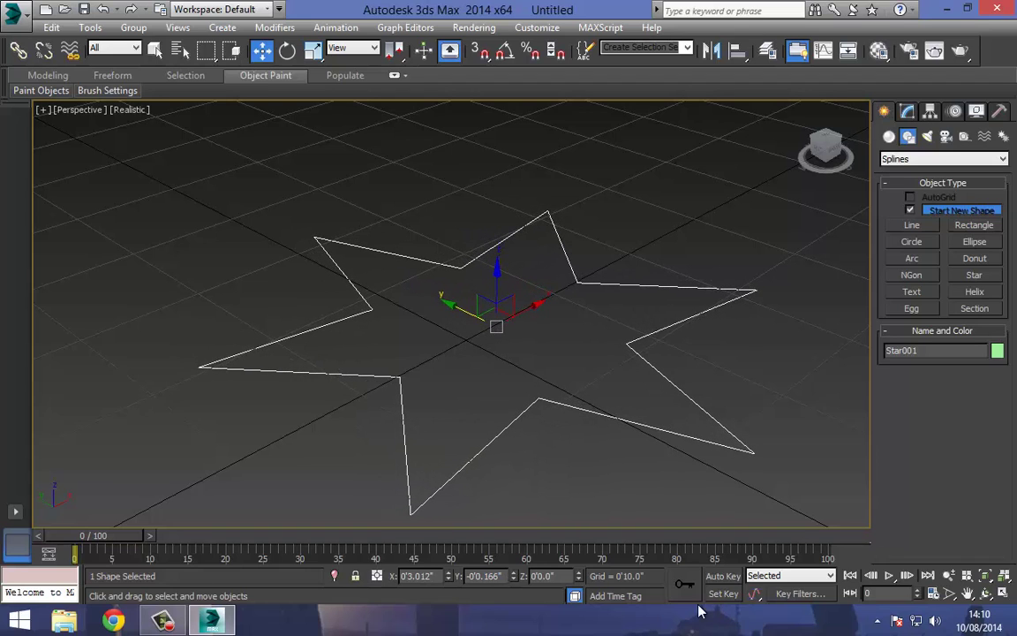
scroll(496, 454, "down", 4)
right_click(449, 576)
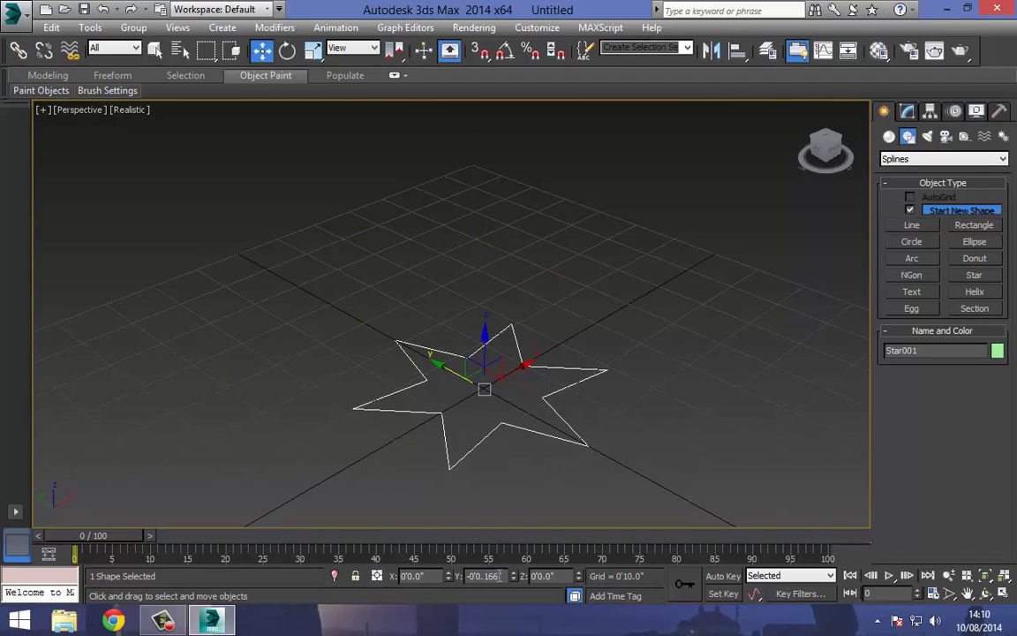
right_click(449, 575)
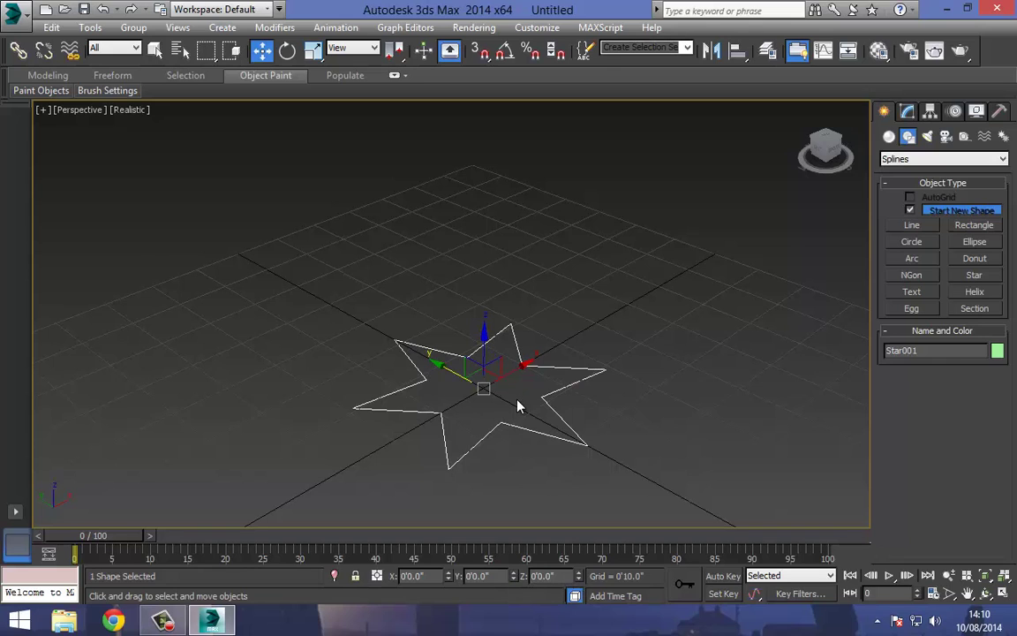
middle_click_drag(517, 403, 516, 329)
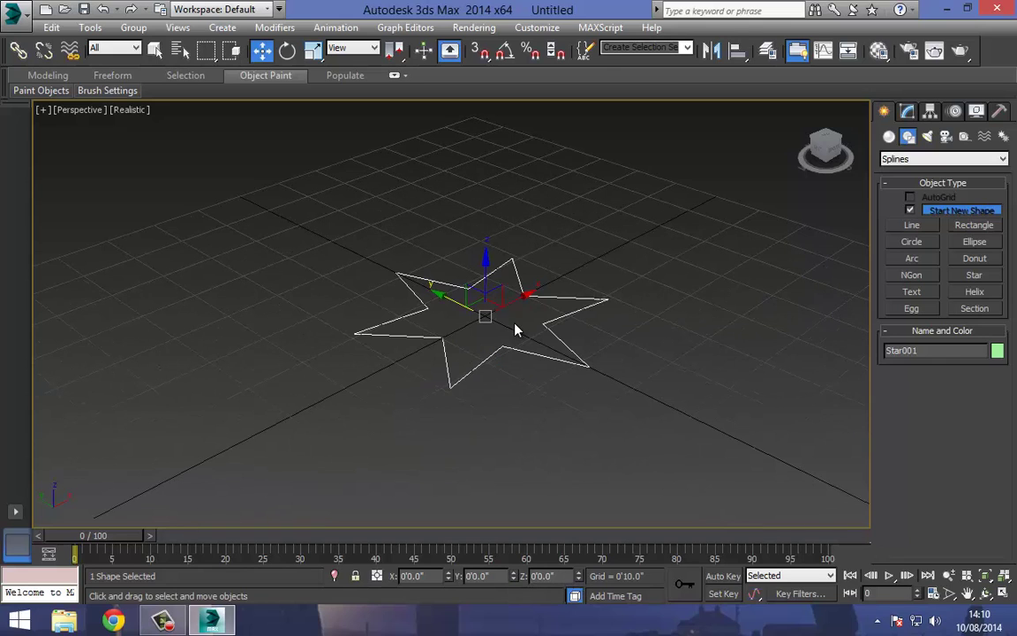
- Enable the star's spline rendering in both the renderer and the viewport
left_click(907, 112)
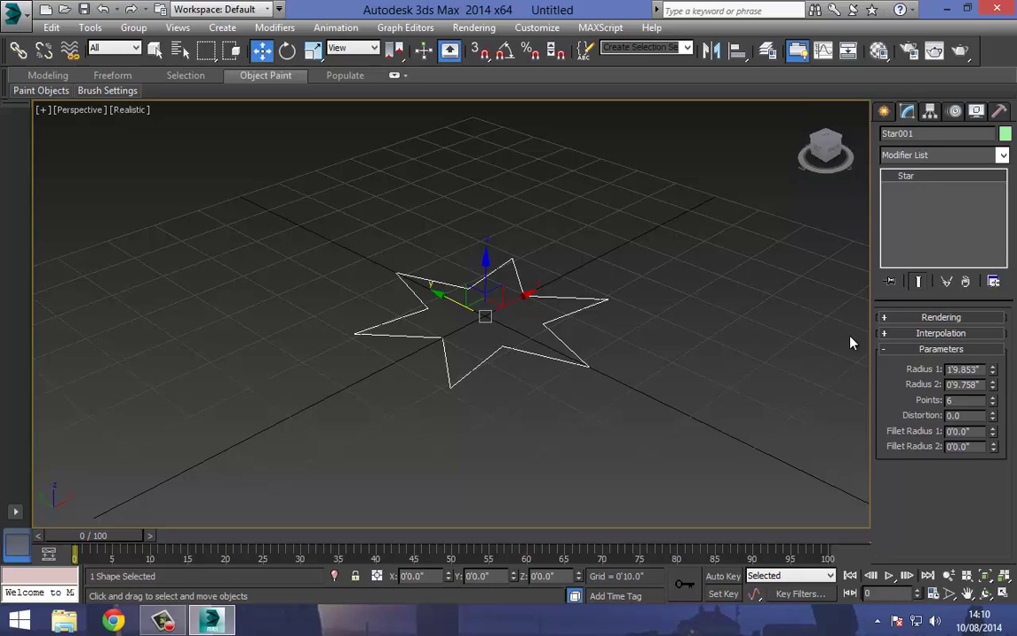
left_click(938, 318)
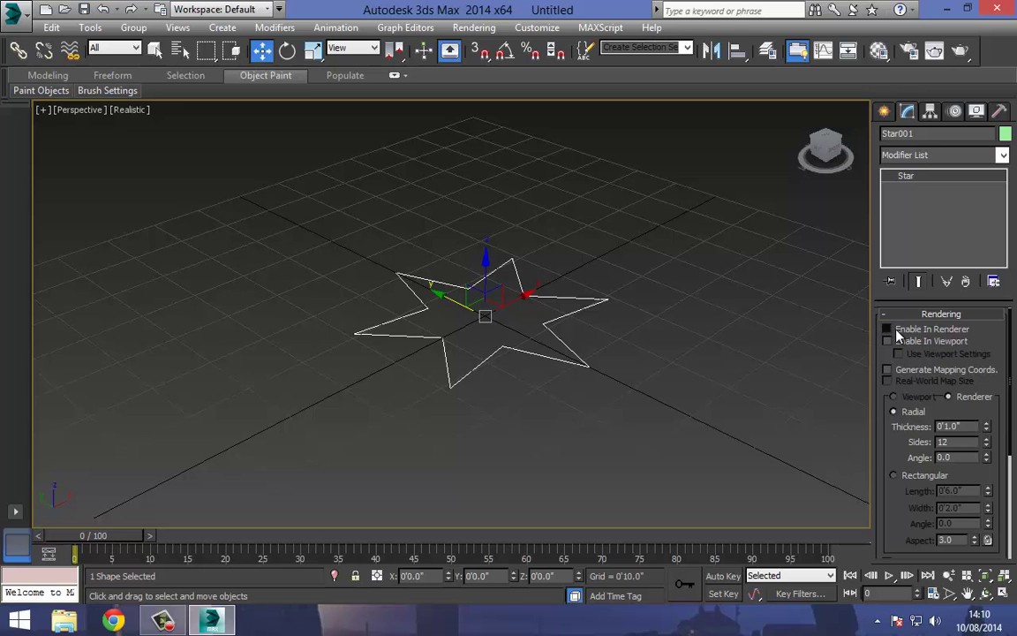
left_click(888, 329)
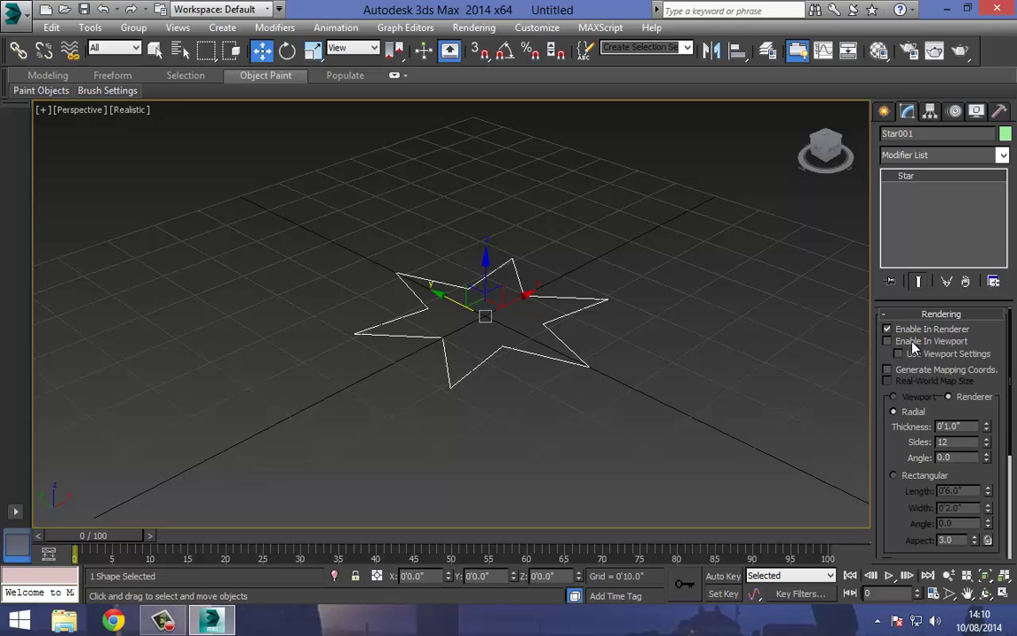
left_click(888, 341)
scroll(633, 312, "up", 10)
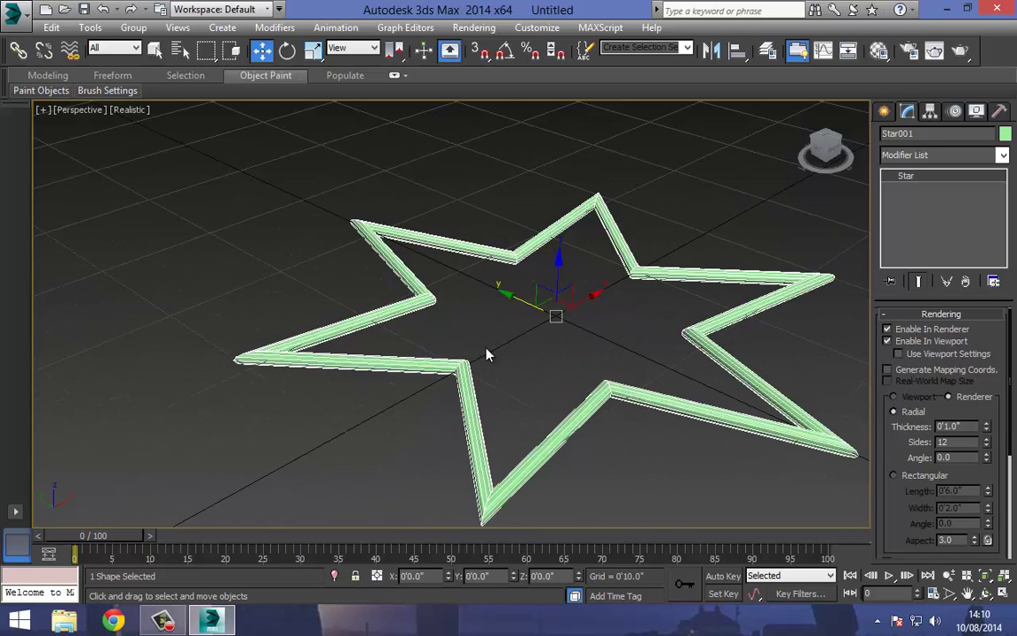
scroll(614, 264, "down", 10)
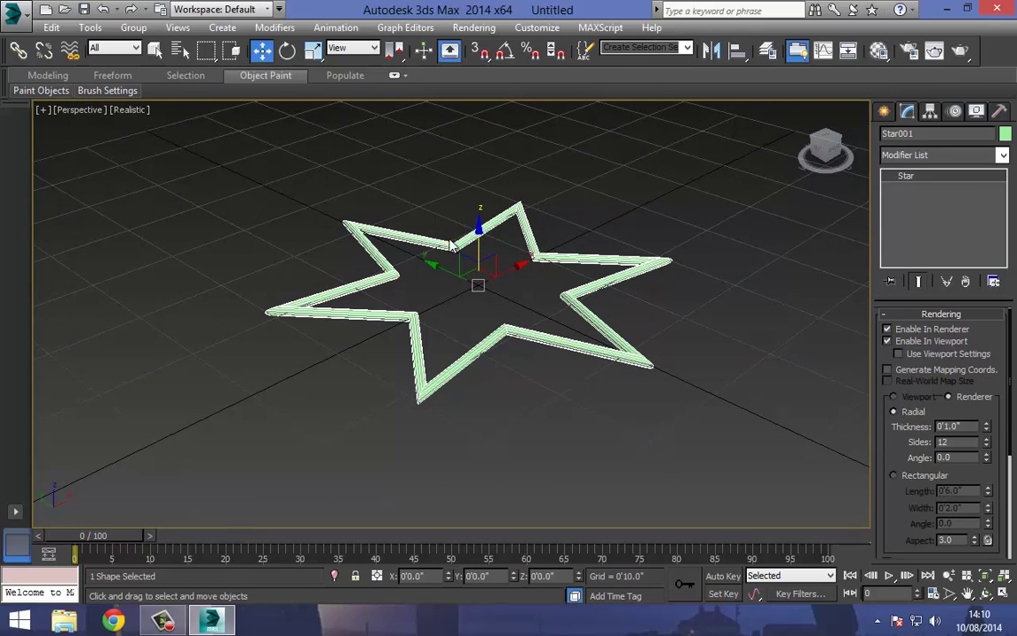
middle_click_drag(379, 261, 380, 257)
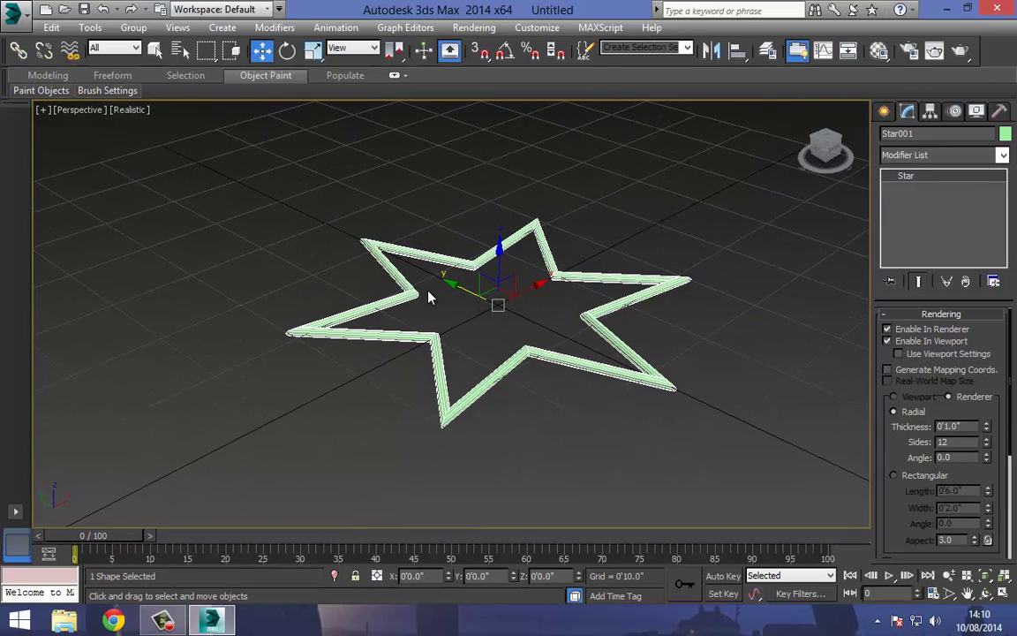
scroll(430, 290, "up", 3)
scroll(437, 289, "down", 4)
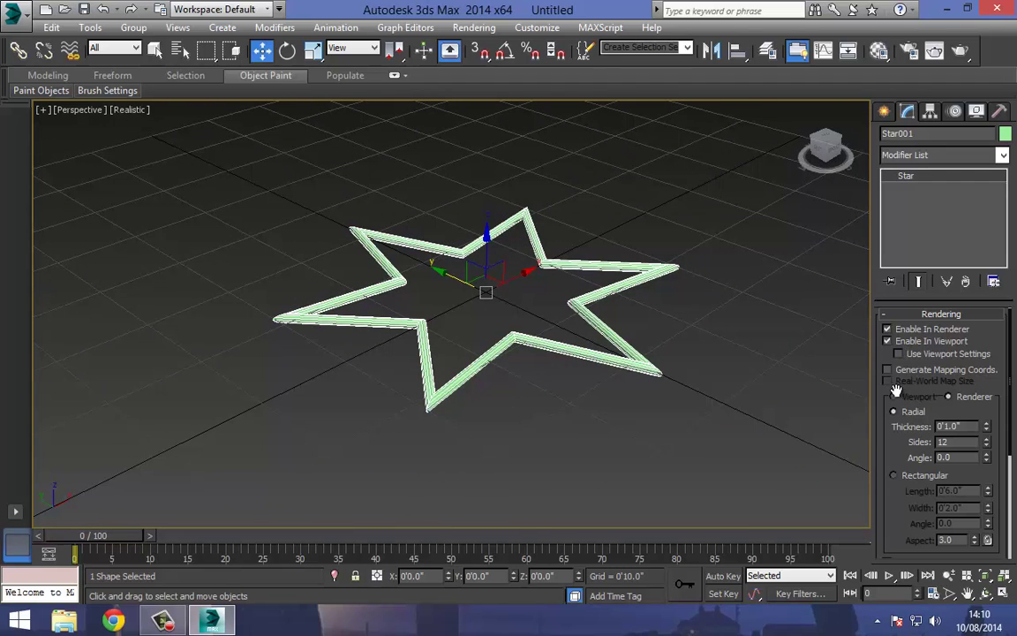
- Try the star's radial cross-section with 5 sides and with 3 sides
left_click_drag(896, 390, 890, 336)
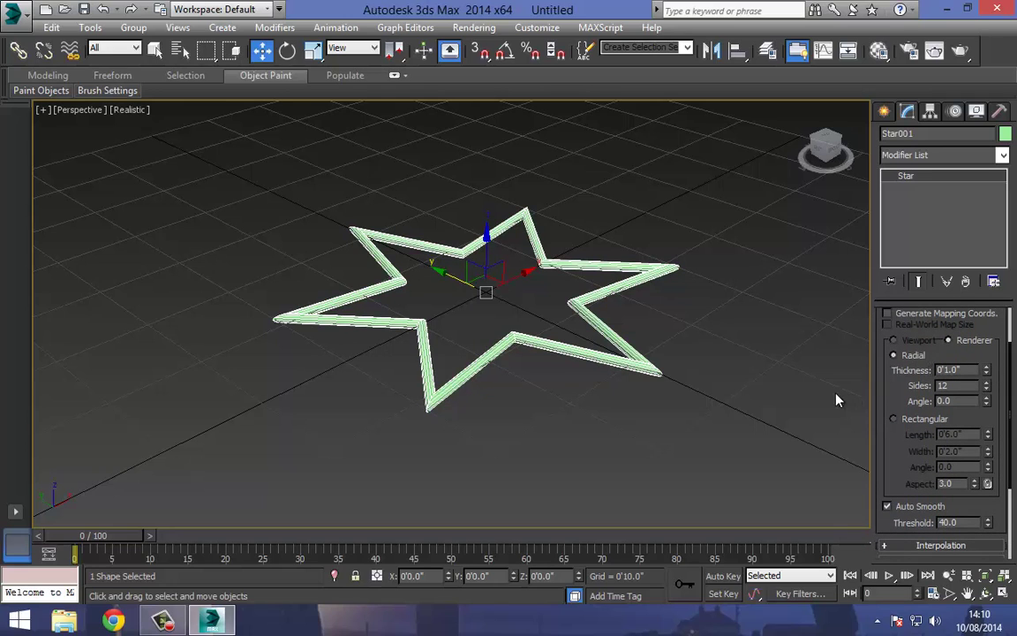
scroll(547, 357, "up", 10)
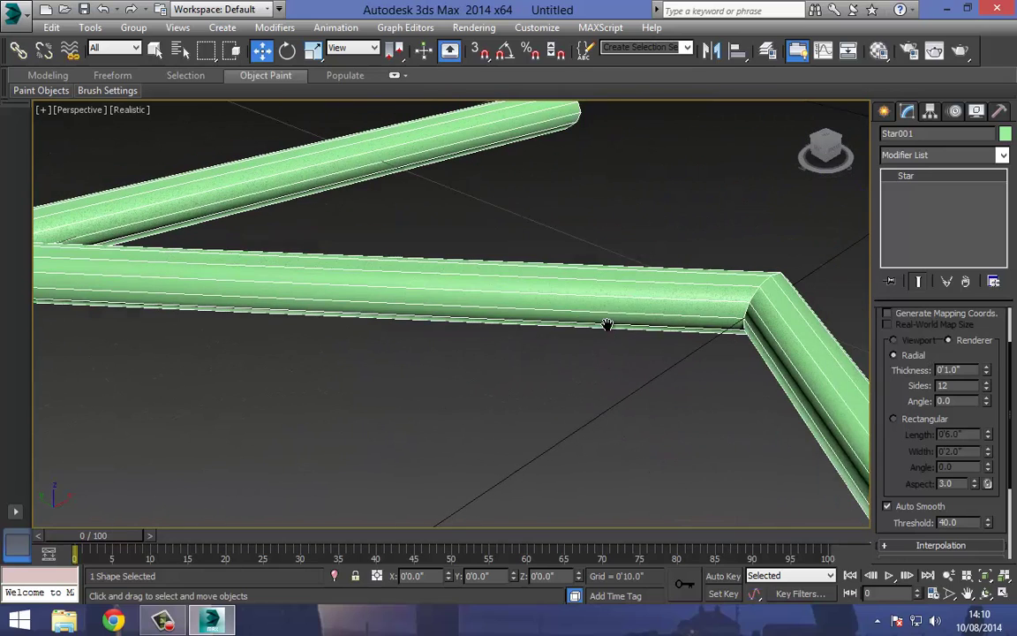
middle_click_drag(608, 325, 602, 332)
double_click(958, 386)
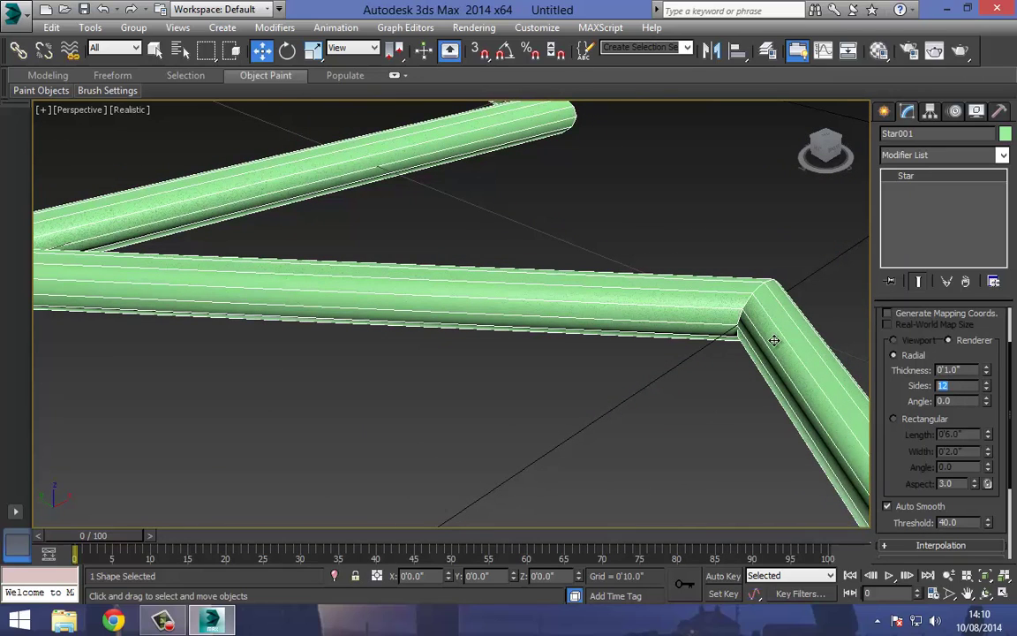
type("5")
key("Return")
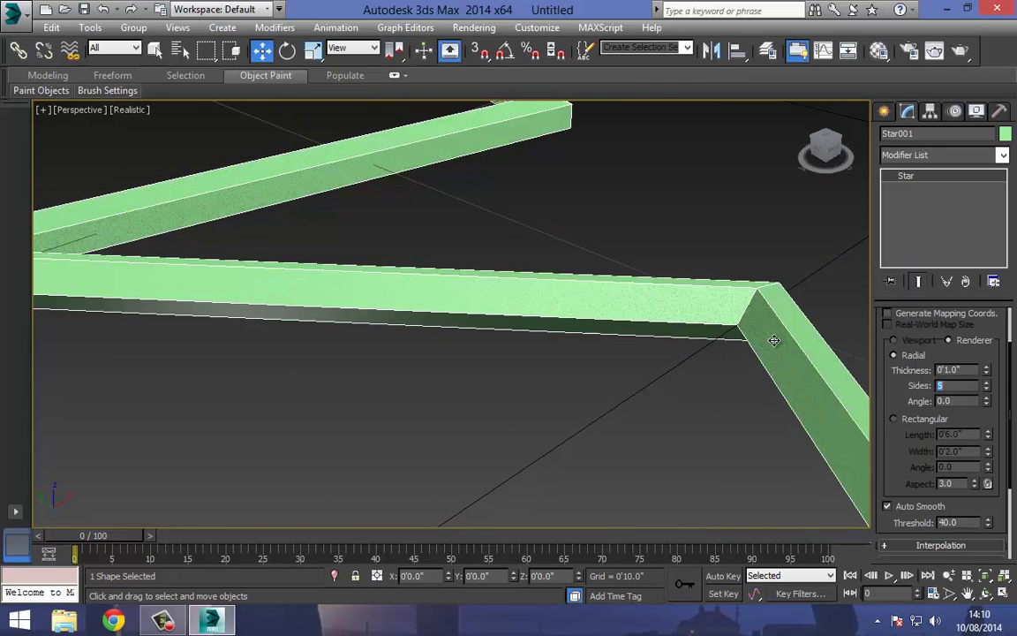
type("3")
key("Return")
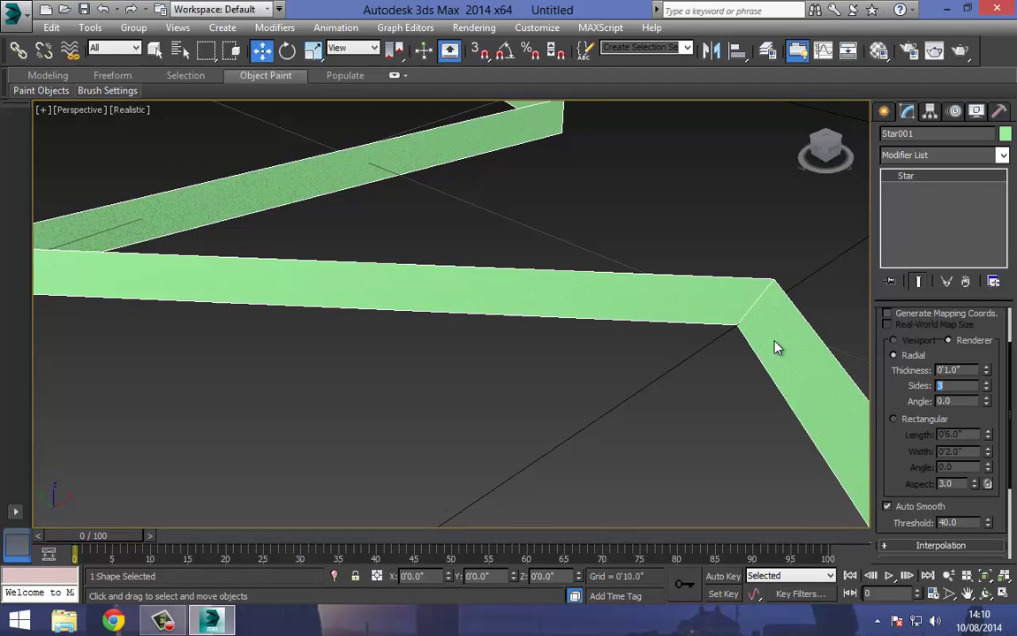
- Set the number of sides of the star's radial cross-section to 16
type("16")
key("Return")
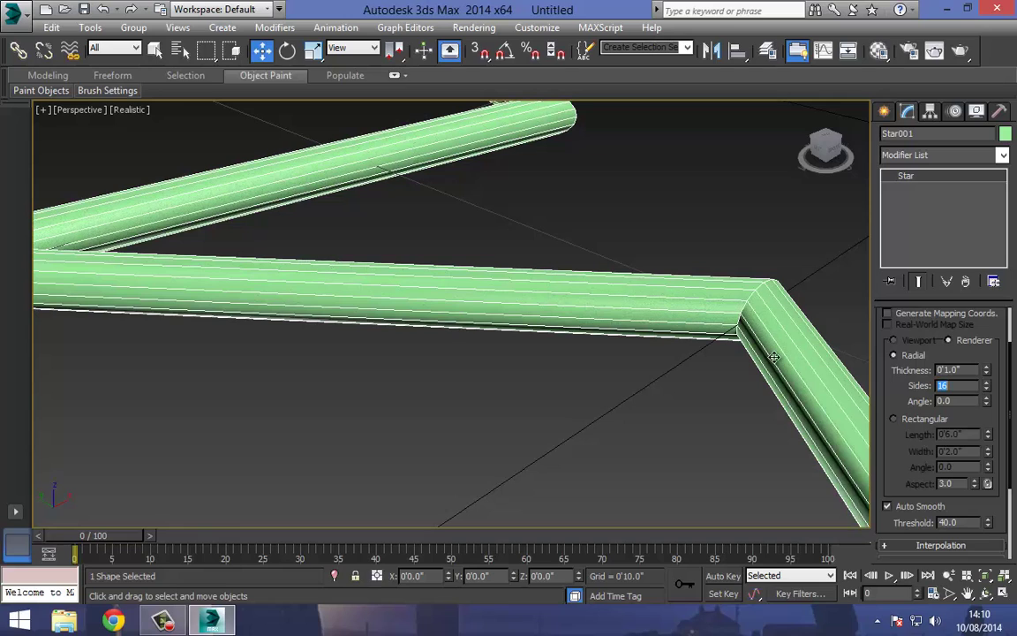
middle_click_drag(649, 369, 529, 235)
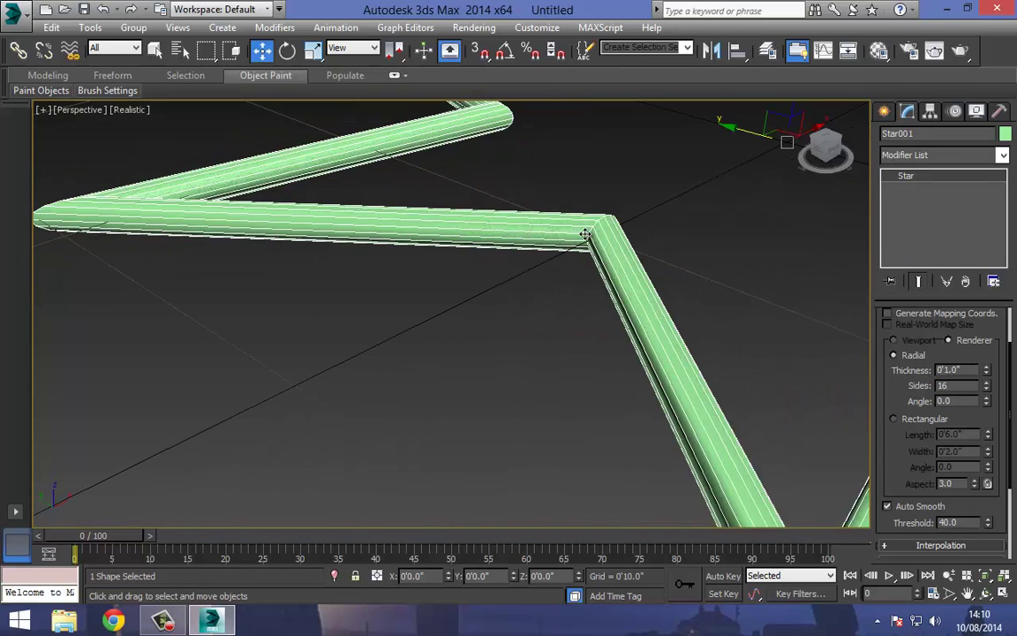
scroll(537, 277, "down", 6)
scroll(628, 331, "up", 2)
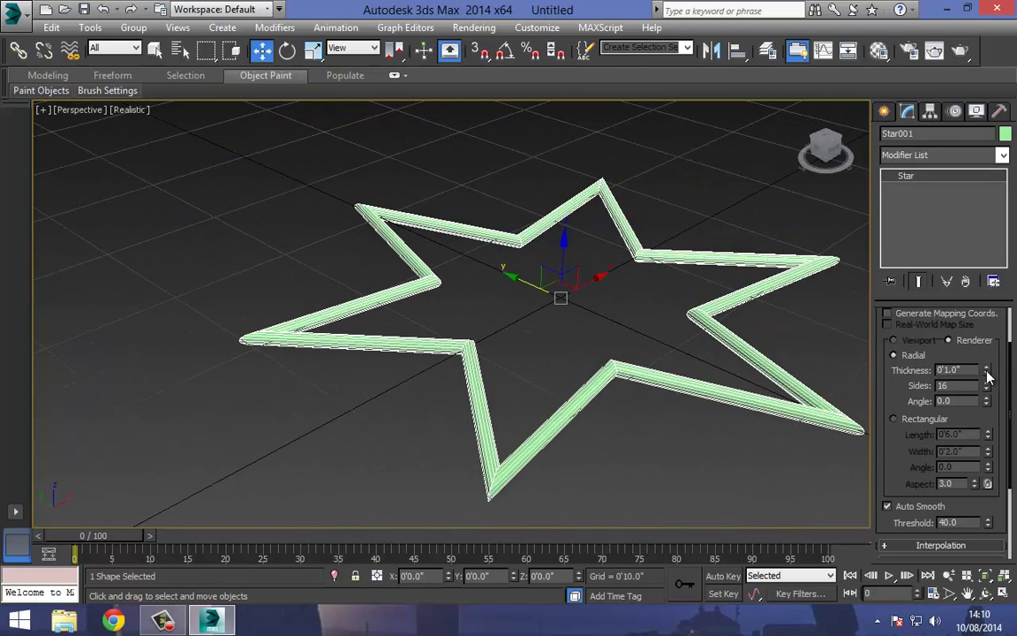
- Try out different radial thickness and angle values on the star's outline
left_click_drag(986, 369, 924, 211)
right_click(924, 212)
left_click_drag(986, 401, 812, 300)
right_click(810, 298)
scroll(882, 384, "down", 3)
scroll(885, 423, "up", 4)
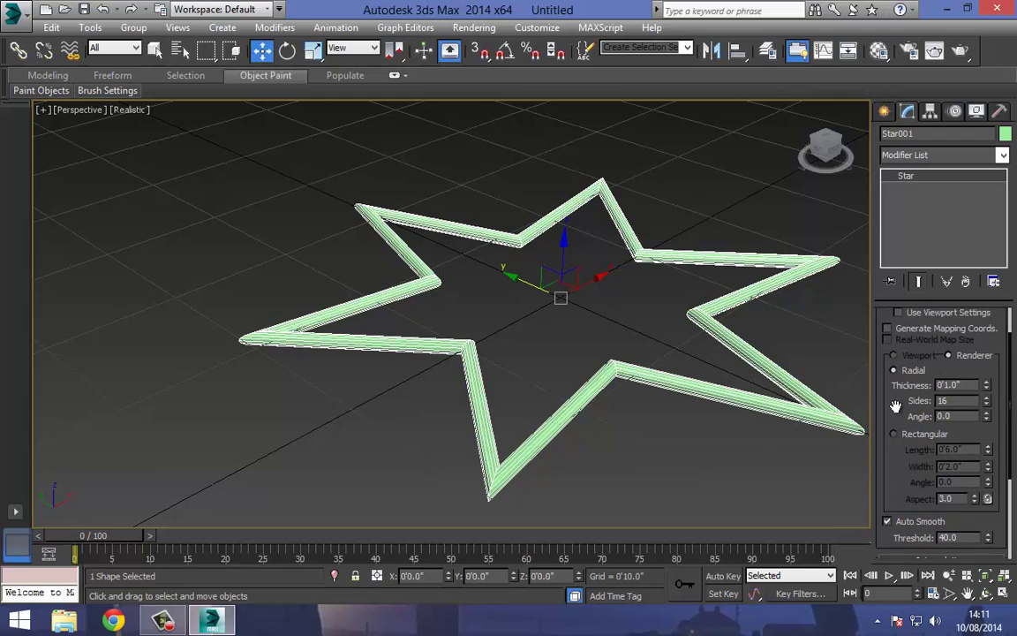
- Switch the star's rendered cross-section from radial to rectangular
scroll(893, 388, "down", 3)
left_click(892, 359)
middle_click_drag(856, 375, 484, 304, "alt")
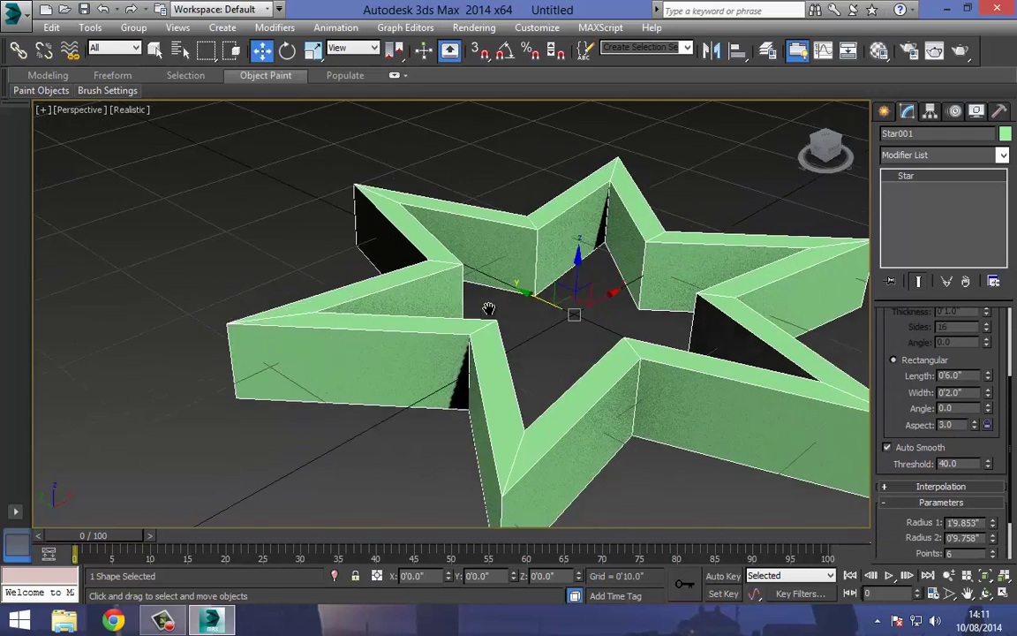
scroll(432, 302, "up", 4)
middle_click_drag(527, 357, 421, 236)
scroll(402, 207, "down", 2)
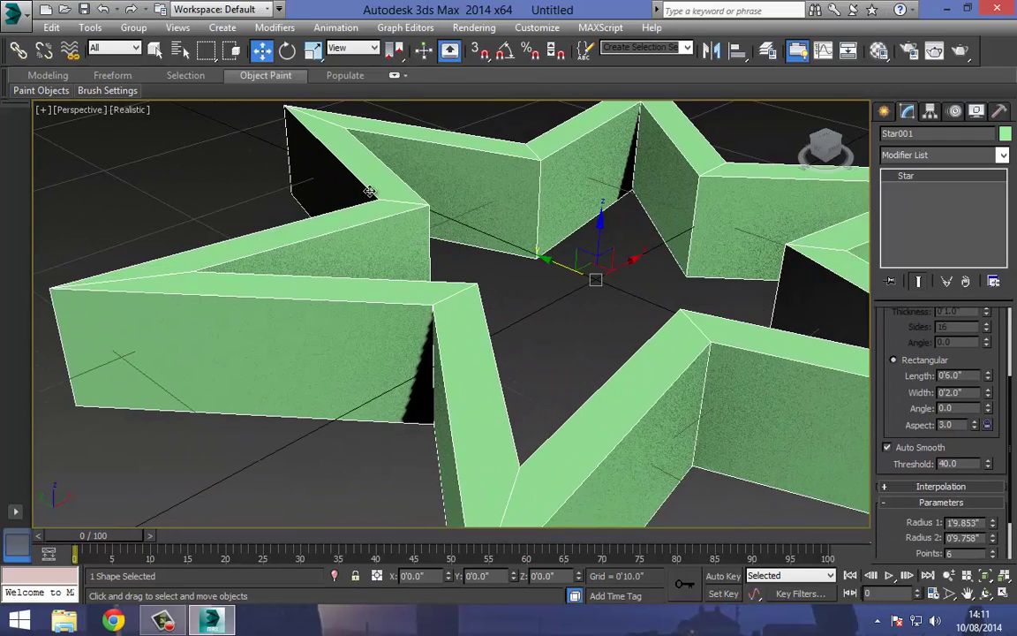
scroll(379, 212, "down", 4)
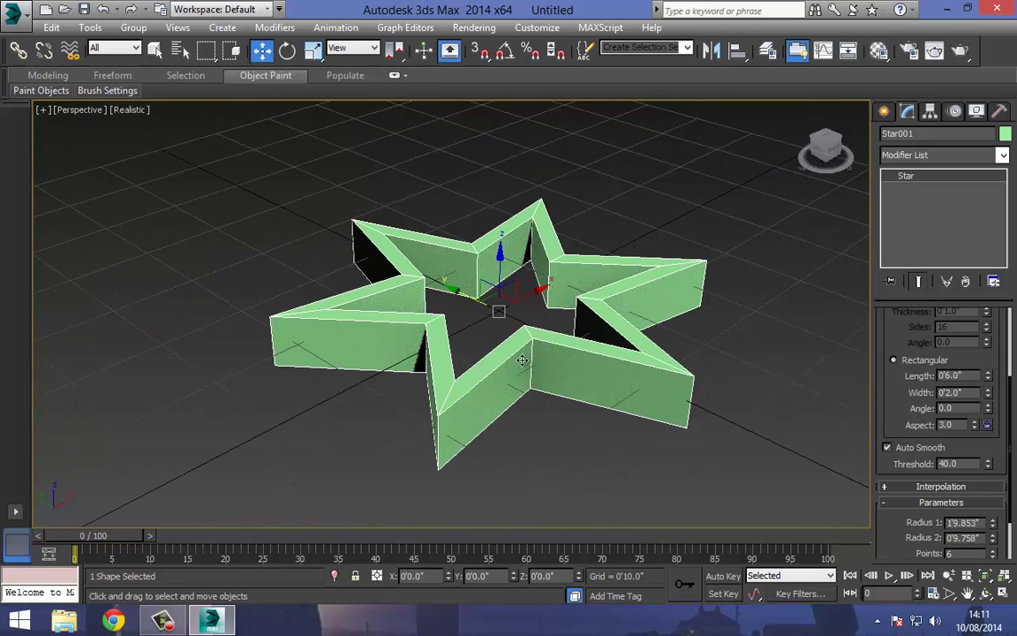
left_click_drag(894, 409, 885, 324)
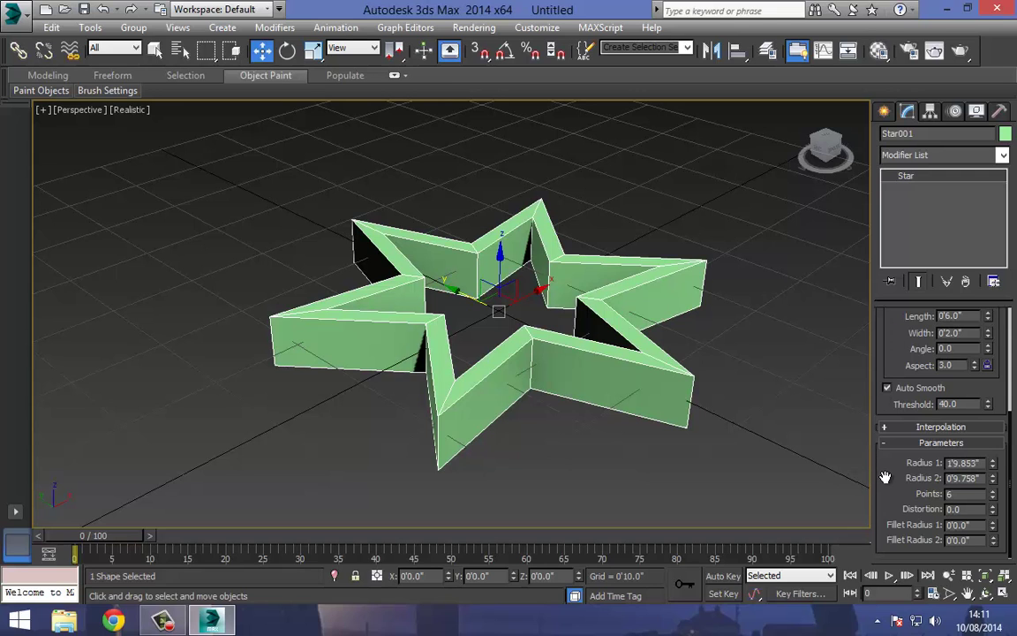
middle_click_drag(549, 352, 587, 368)
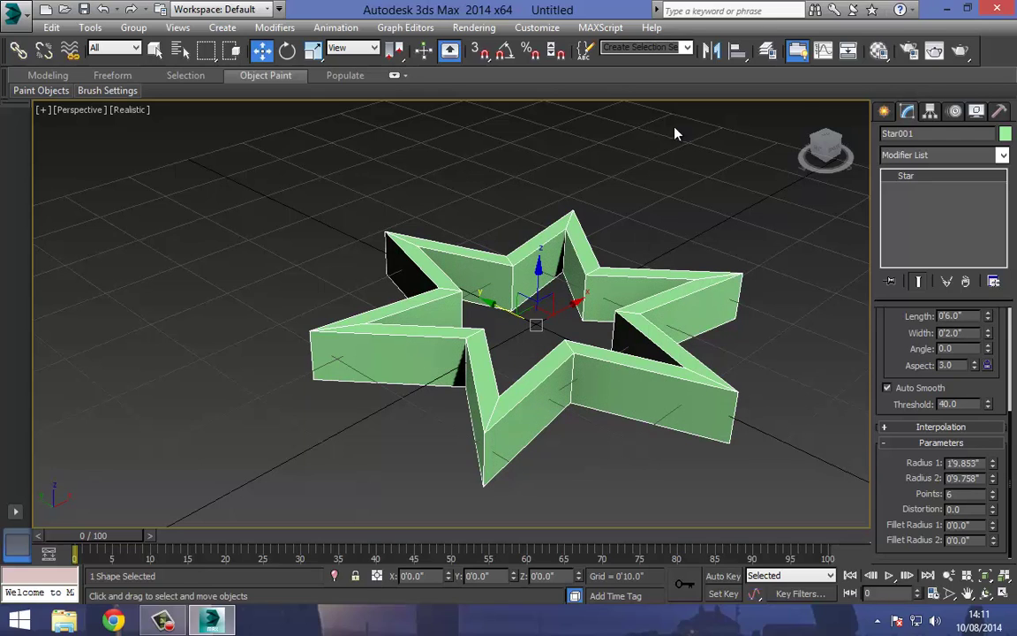
left_click_drag(993, 462, 968, 461)
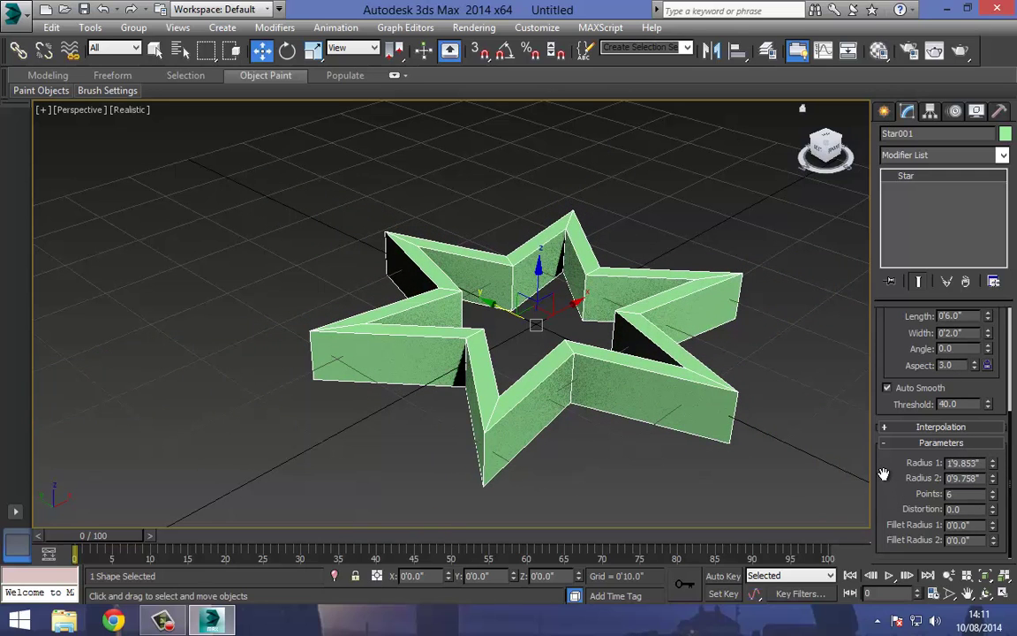
scroll(886, 477, "up", 5)
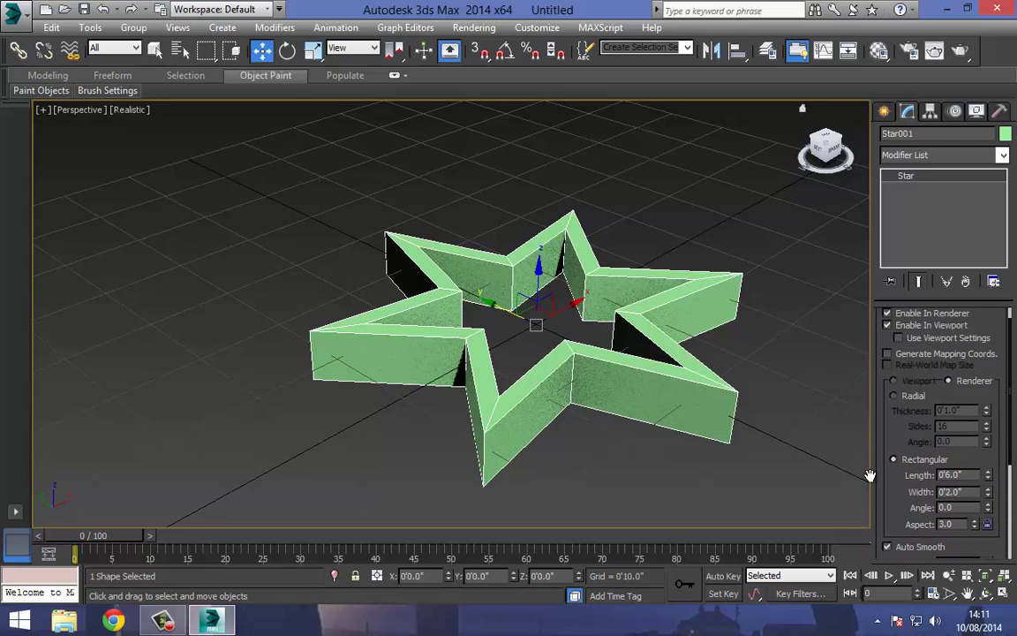
middle_click_drag(461, 293, 479, 284)
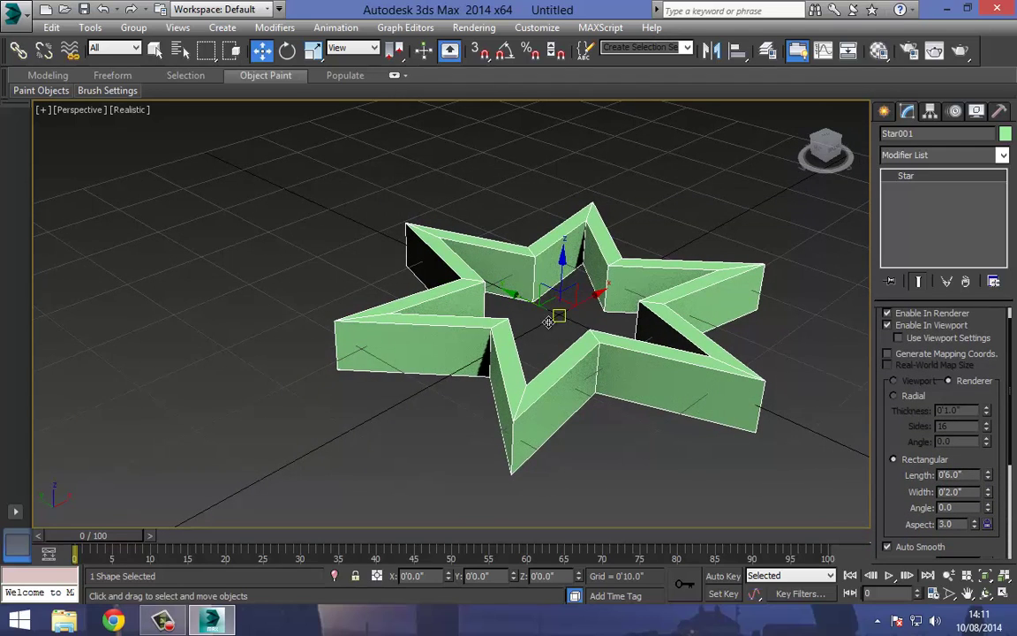
- Delete the star from the scene
mouse_move(546, 320)
middle_mouse_down()
mouse_move(462, 303)
mouse_move(552, 338)
middle_mouse_up()
key("Delete")
scroll(552, 338, "down", 5)
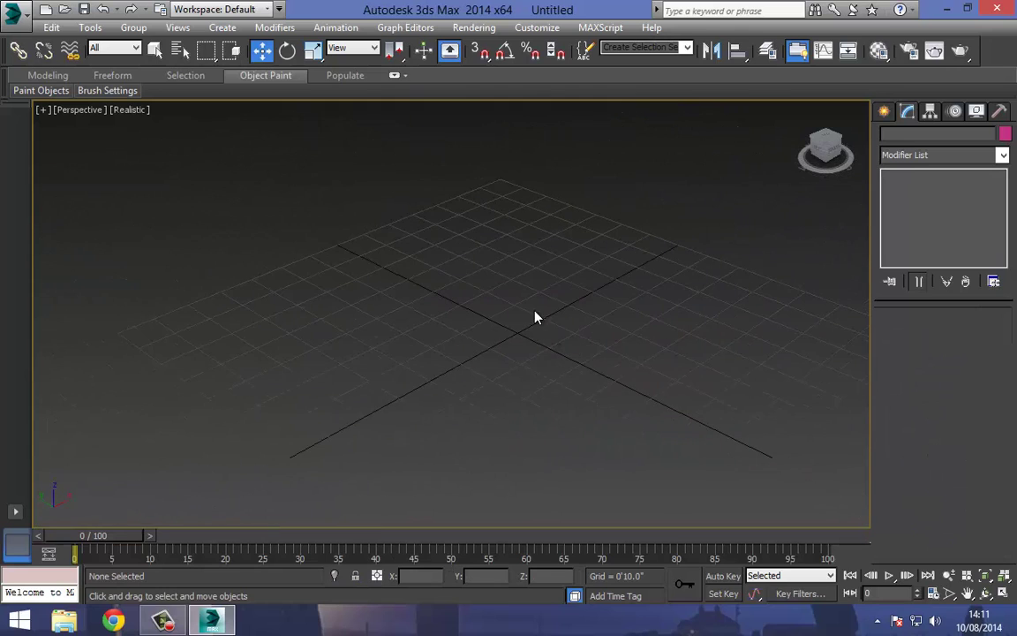
- Start the Line spline tool and turn on AutoGrid for new shapes
left_click(883, 110)
left_click(907, 137)
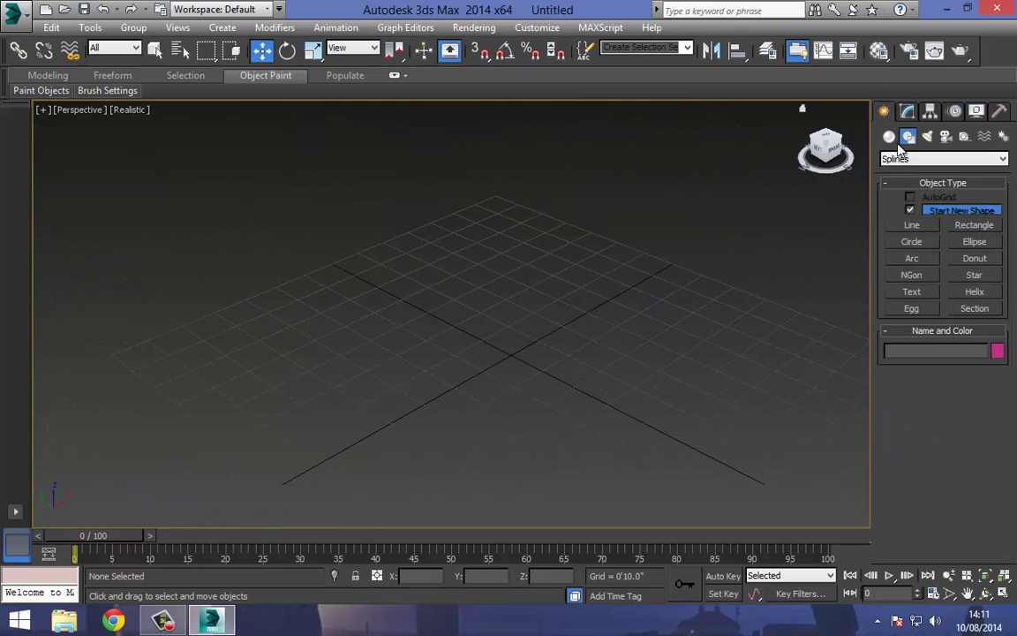
left_click(911, 225)
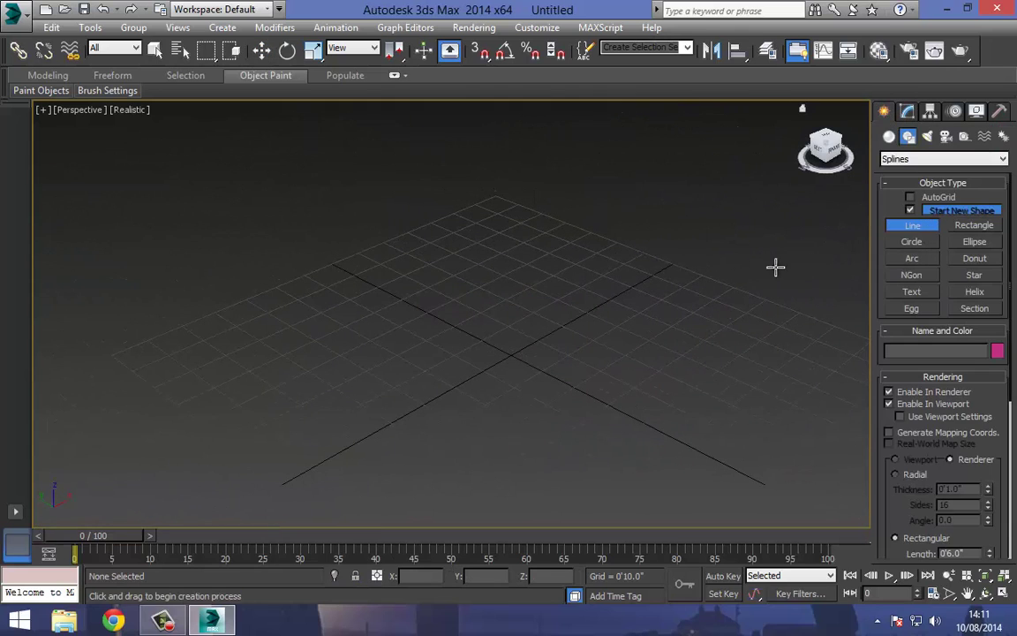
left_click(671, 261)
right_click(539, 332)
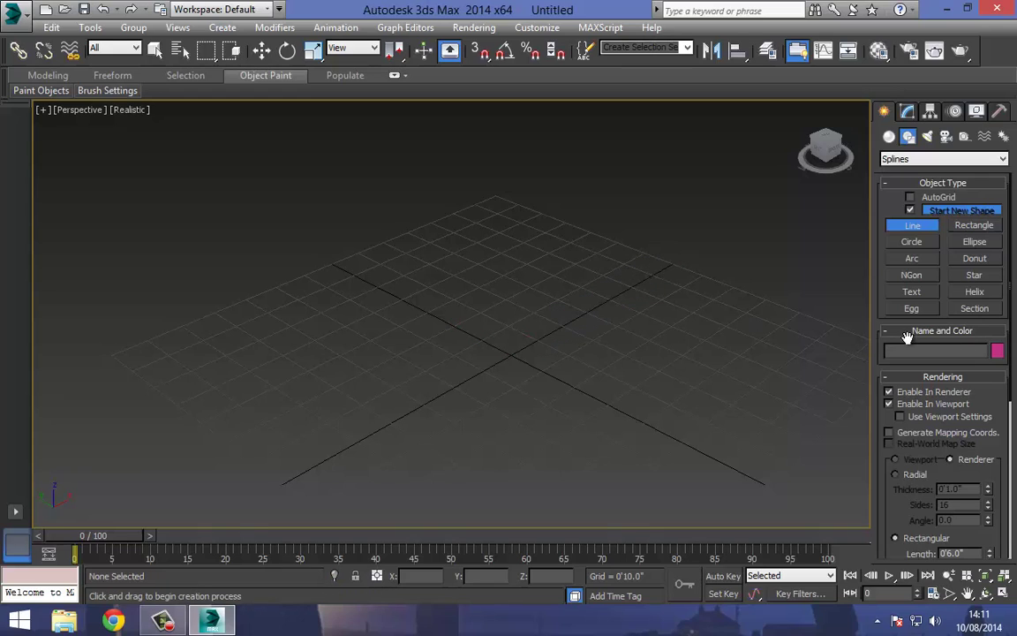
scroll(898, 458, "down", 1)
left_click(918, 197)
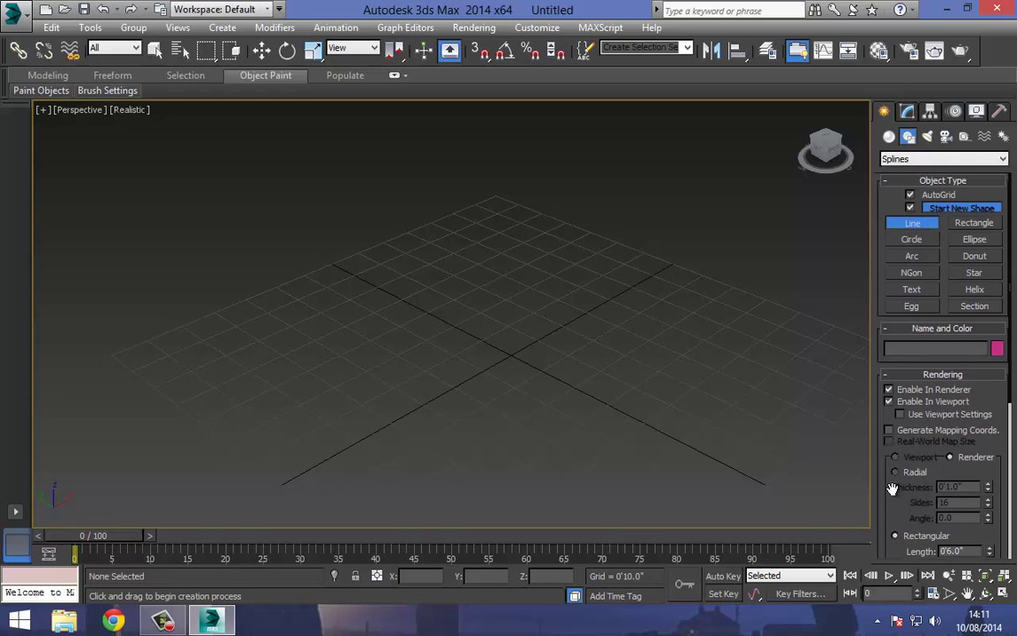
left_click_drag(894, 488, 907, 408)
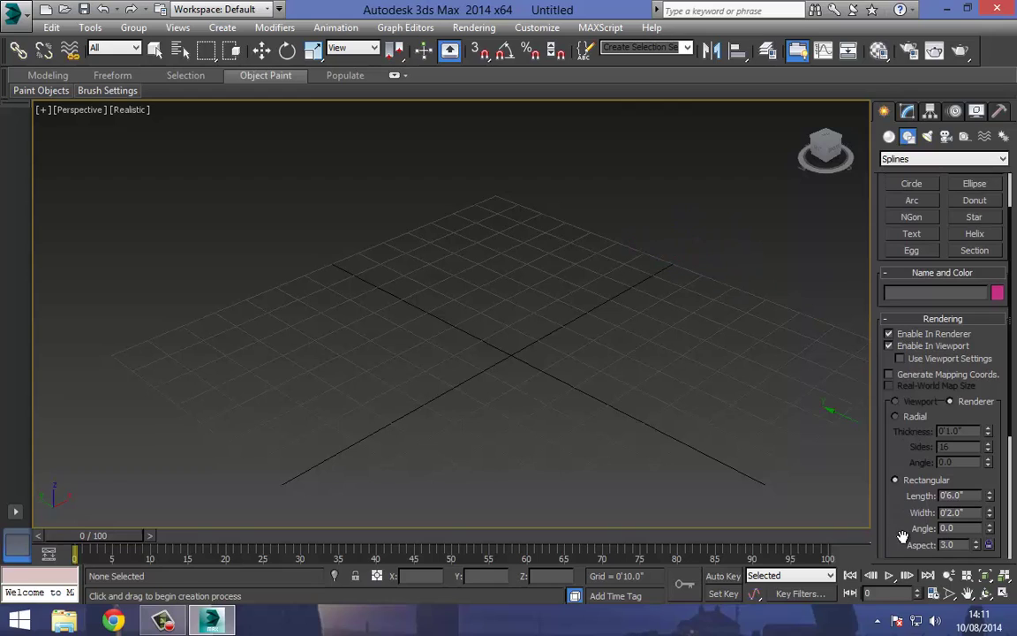
scroll(888, 393, "down", 5)
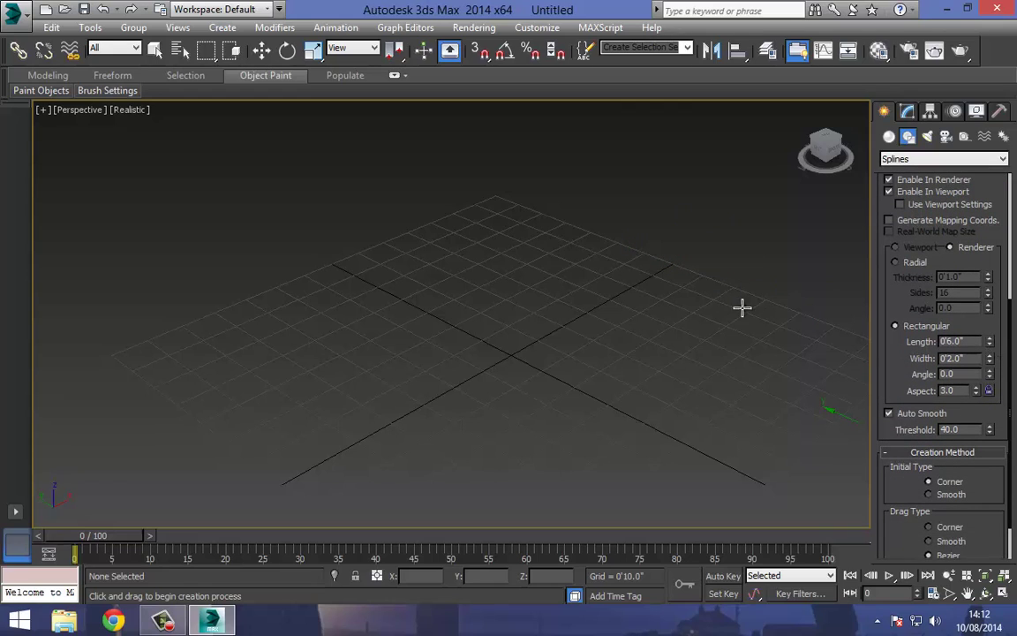
- Draw an open line of five segments with roughly square corners across the grid, like the walls of a room
left_click(666, 259)
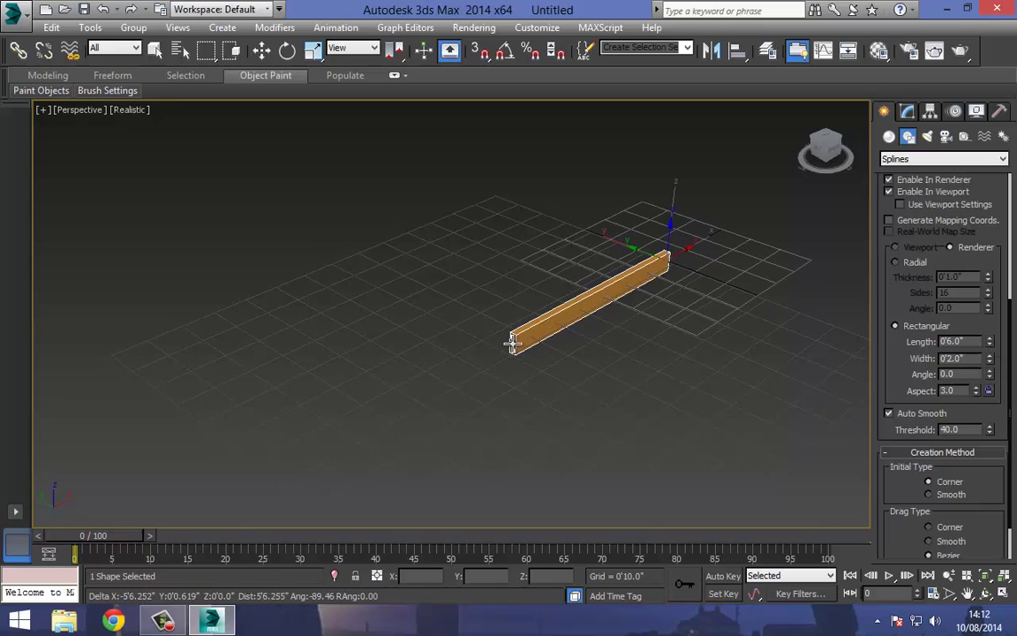
left_click(346, 255)
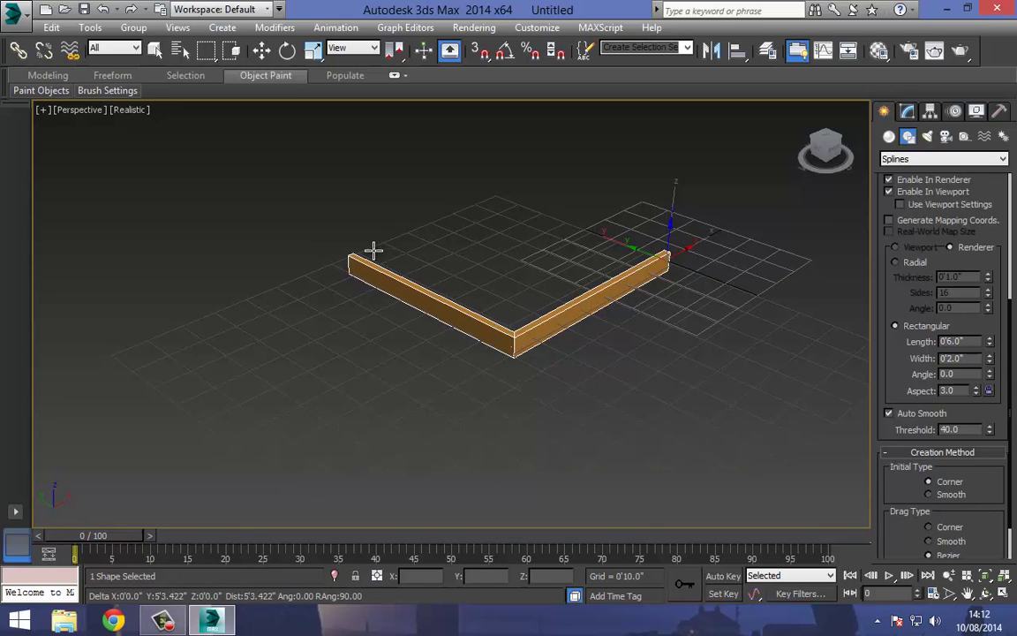
left_click(151, 332)
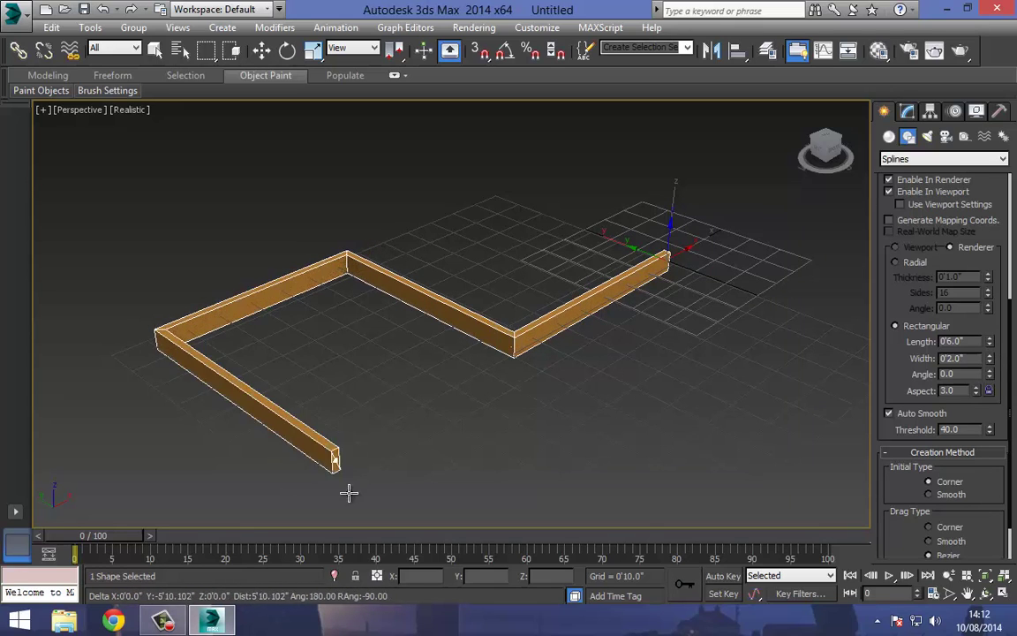
scroll(370, 484, "down", 2)
left_click(461, 507)
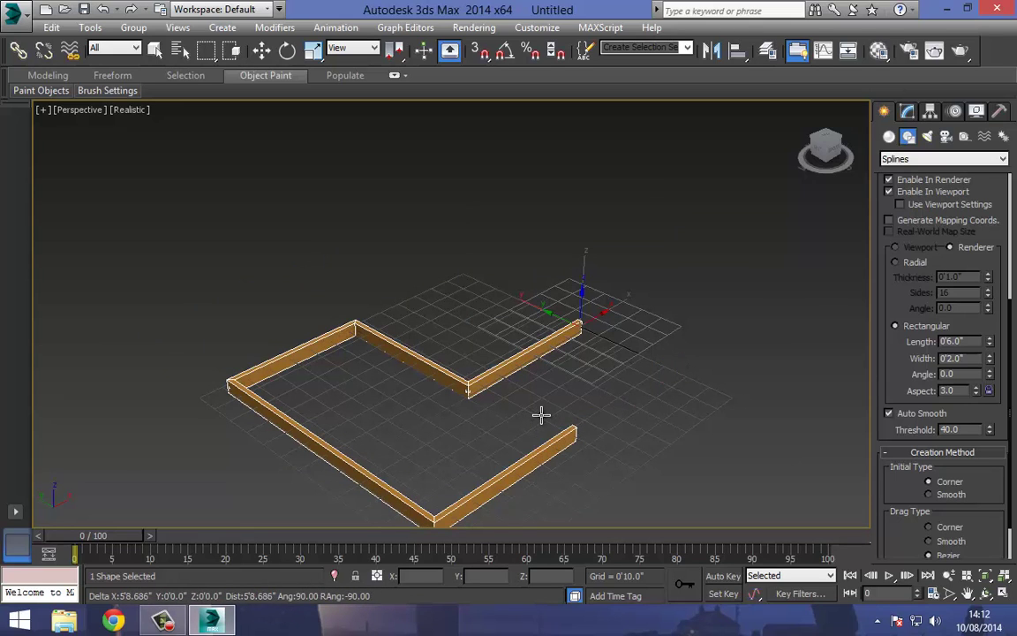
right_click(636, 357)
middle_click_drag(644, 349, 690, 357, "alt")
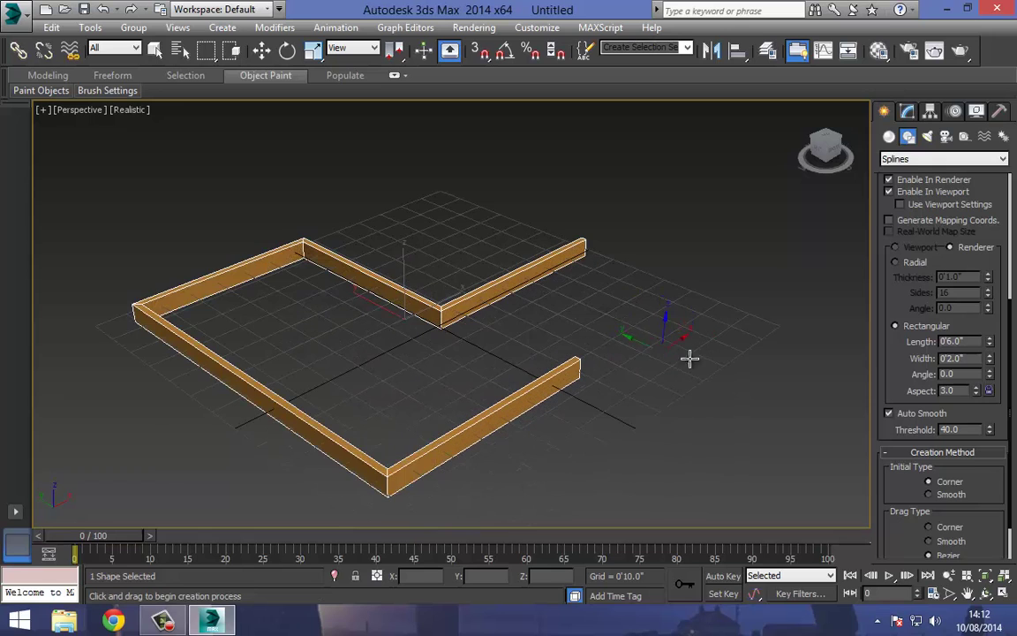
- Set the line's rectangular cross-section length to 2'7.44" and raise the line about 8.5 inches along Z
left_click_drag(988, 341, 888, 302)
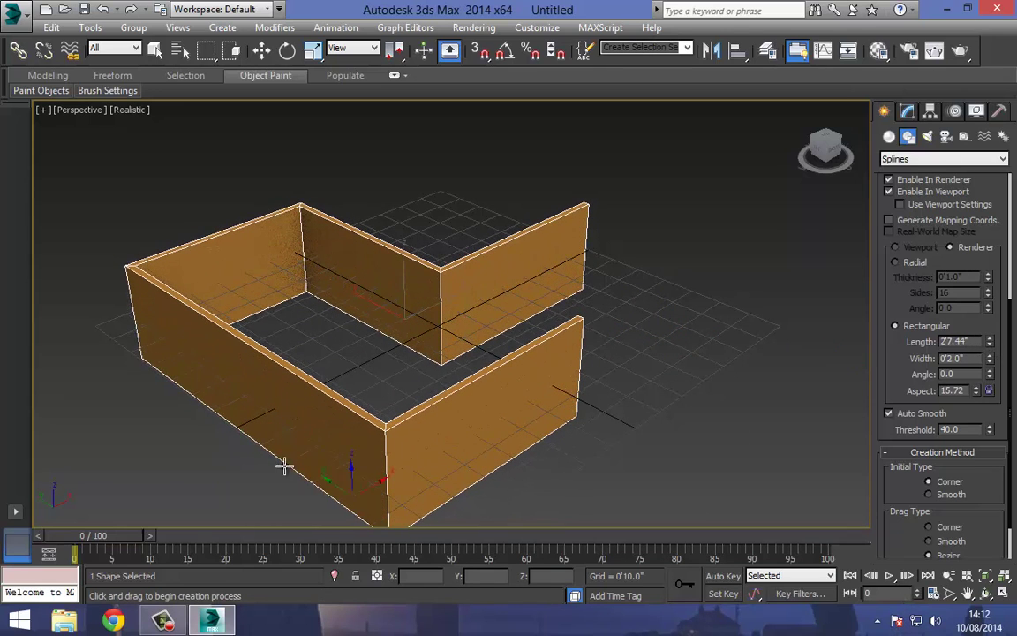
left_click(263, 51)
middle_click_drag(336, 325, 508, 190, "alt")
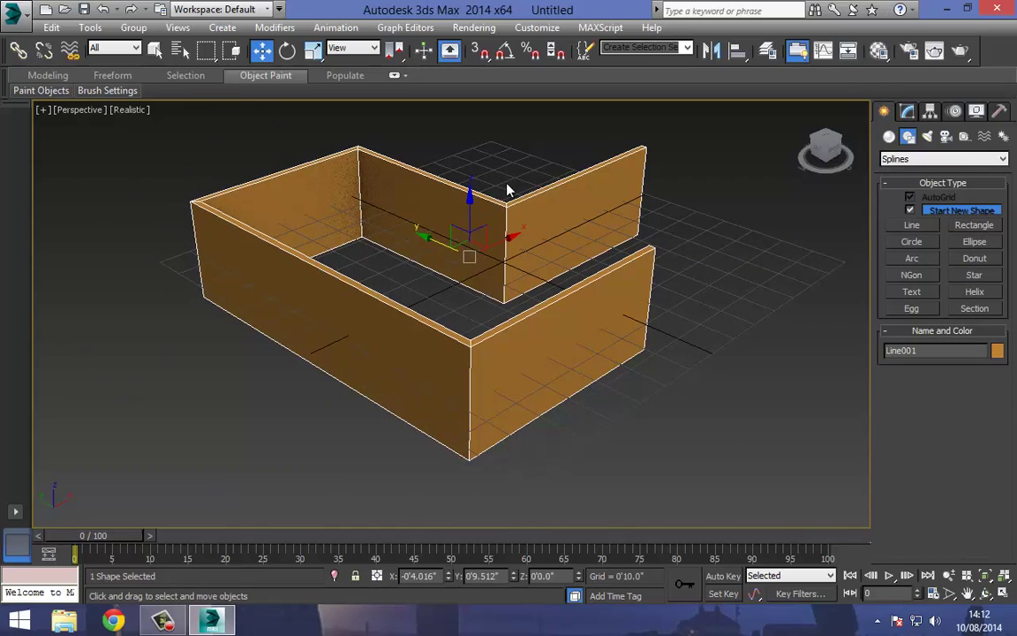
left_click_drag(471, 211, 467, 183)
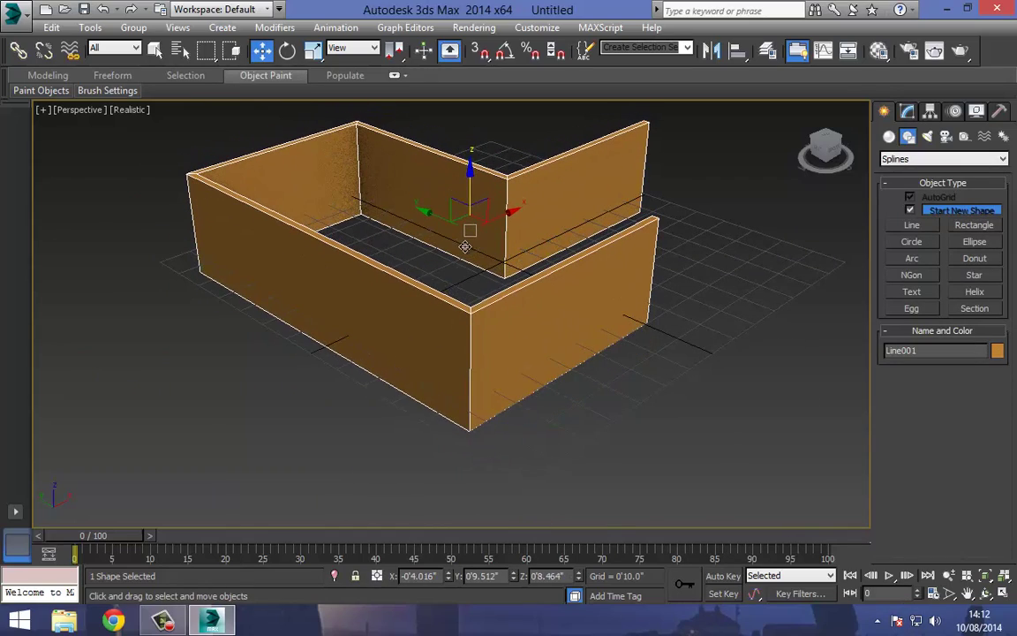
- Delete the raised open wall line
middle_click_drag(465, 246, 432, 284, "alt")
key("ctrl+r")
left_click_drag(516, 222, 421, 252)
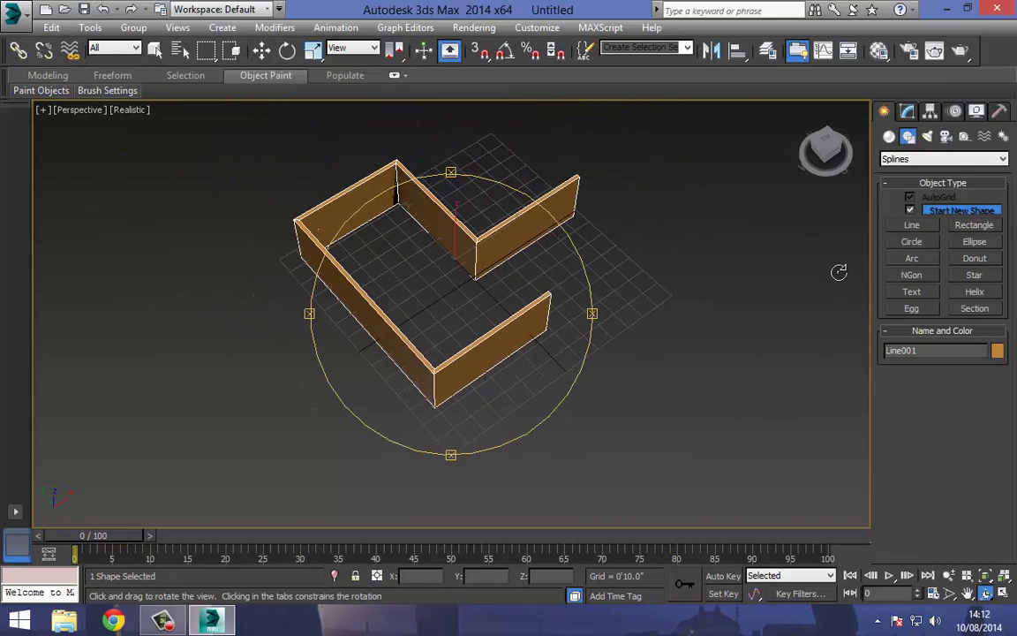
key("Delete")
- Draw the straight, right-angled segments of a new L-shaped wall outline on the grid with the Line tool
left_click(911, 224)
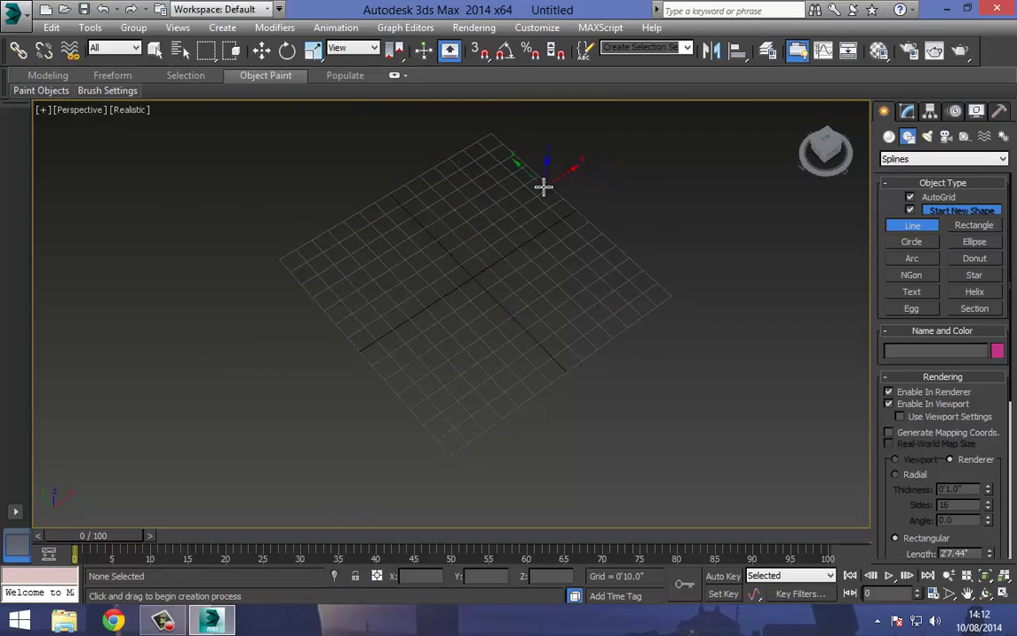
key("s")
left_click(550, 185)
left_click(444, 254)
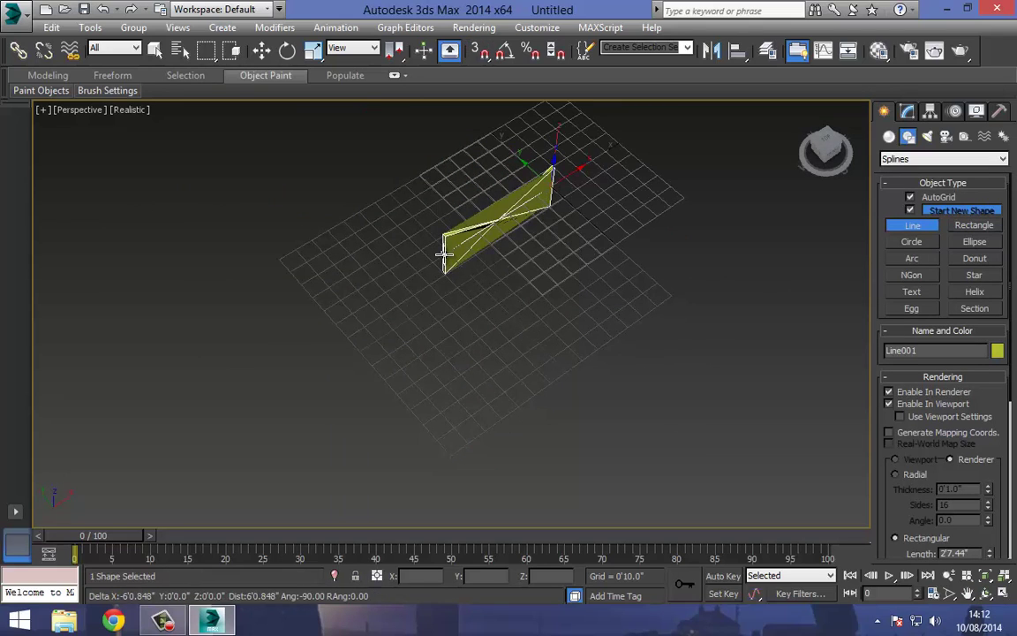
left_click(391, 207)
left_click(286, 263)
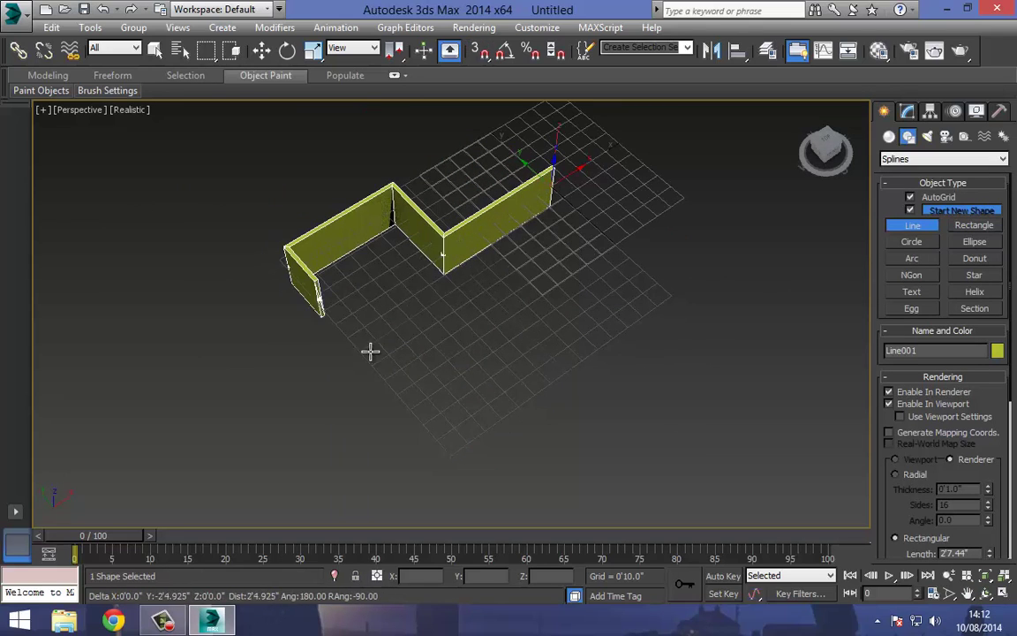
left_click(446, 437)
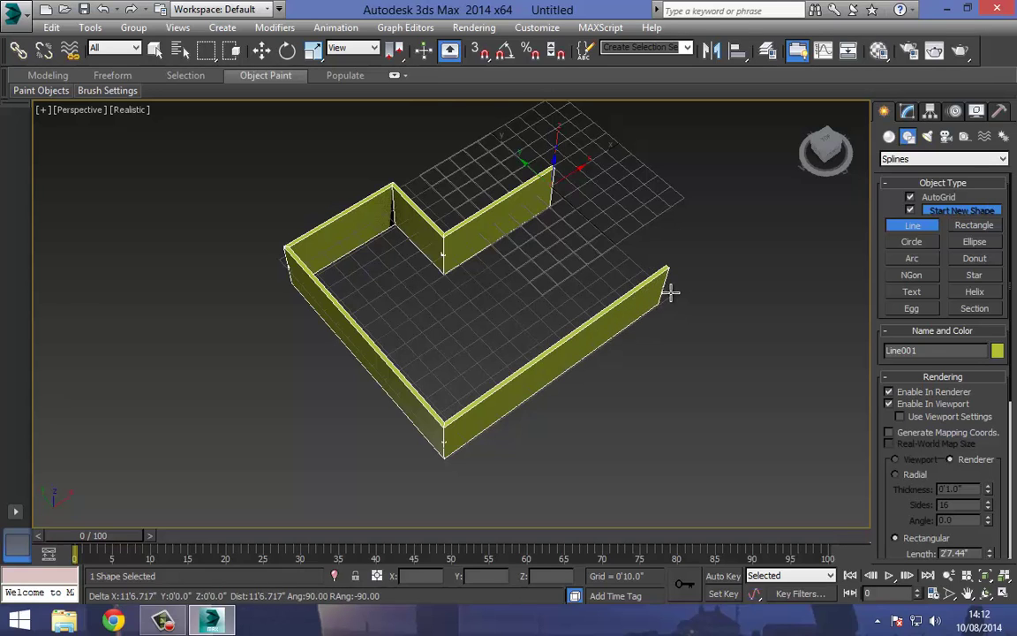
- Finish the L-shaped outline exactly on its starting point in the wireframe Top view and close the spline
key("t")
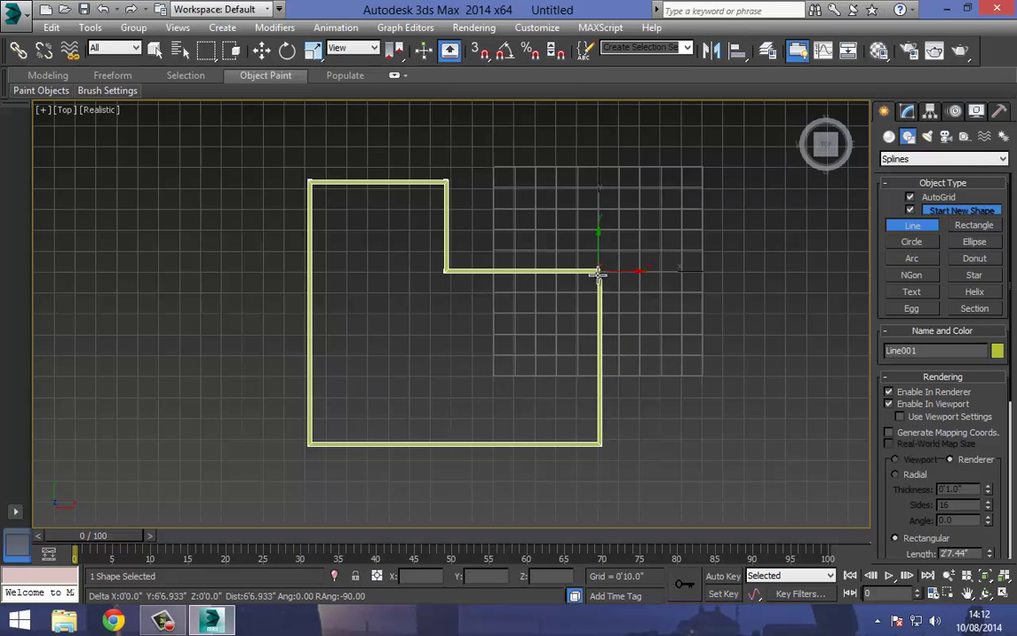
scroll(598, 273, "up", 6)
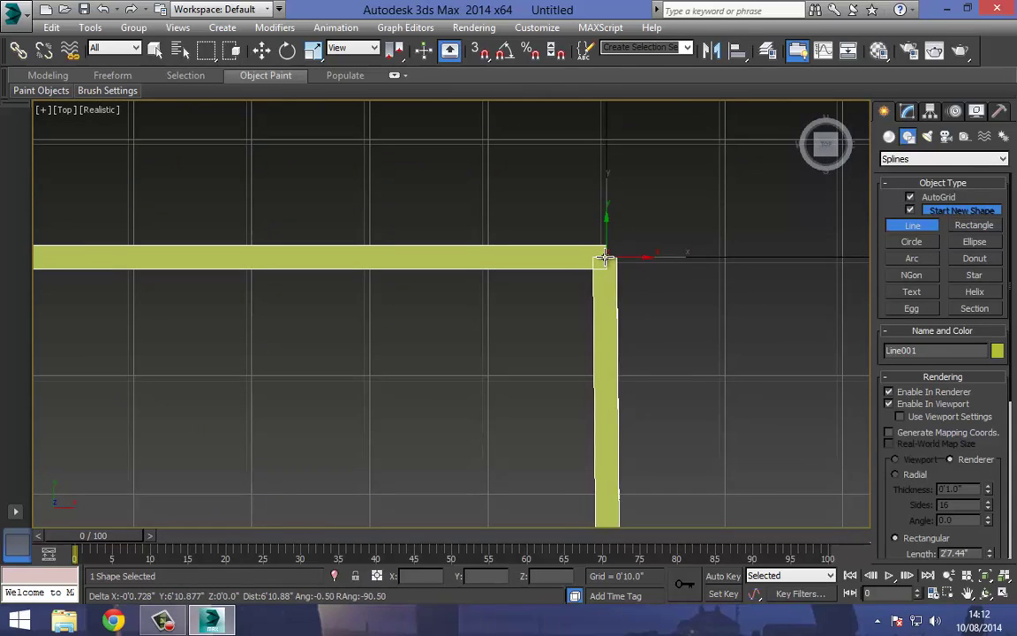
key("F3")
scroll(605, 257, "up", 2)
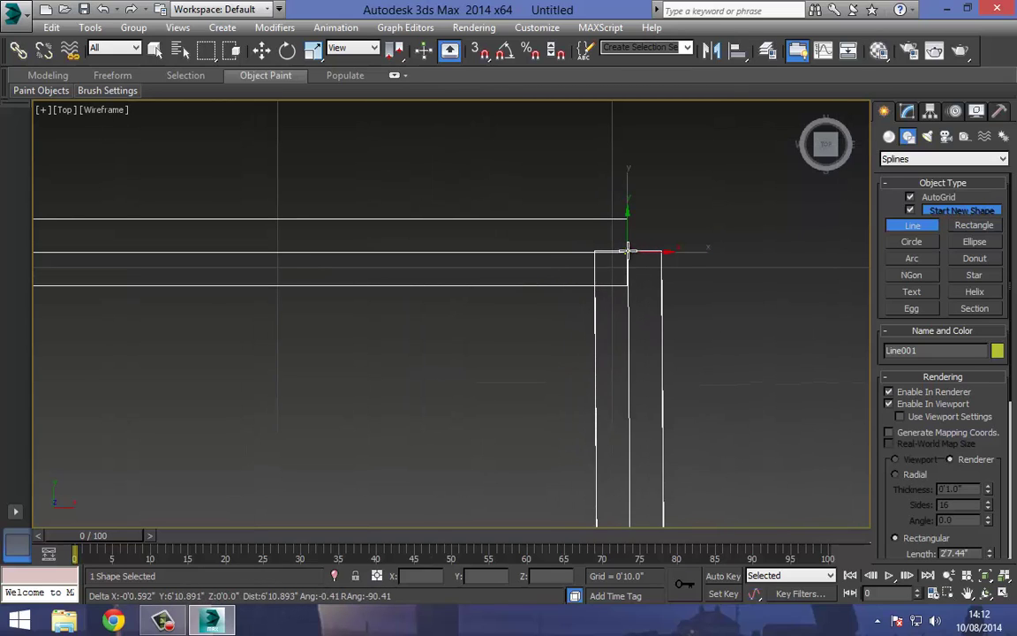
left_click(628, 250)
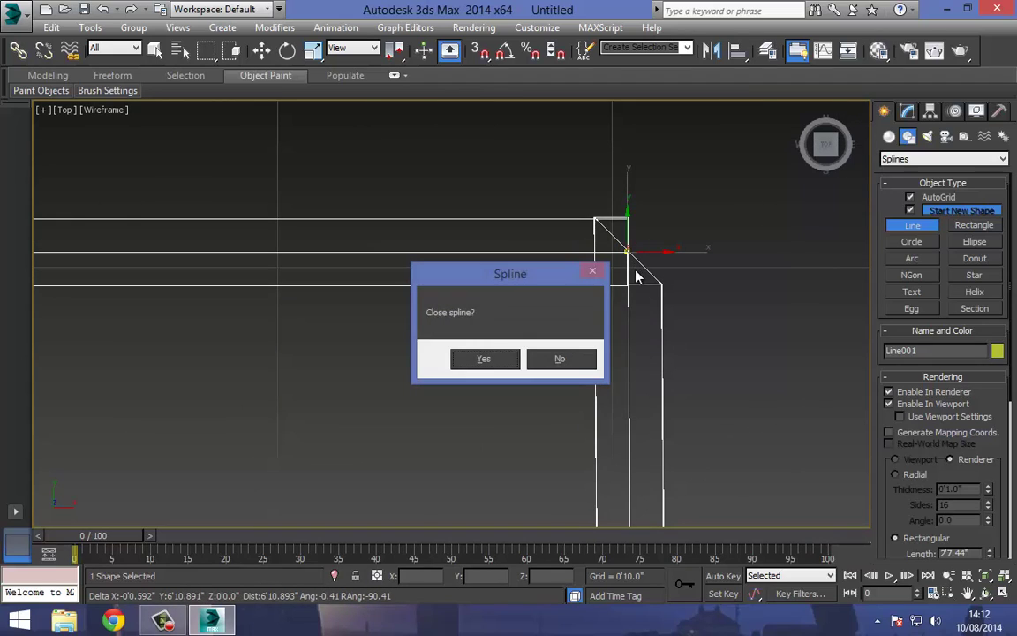
left_click(493, 358)
- Return to the shaded Perspective view and examine the closed wall outline from different angles
scroll(524, 274, "down", 4)
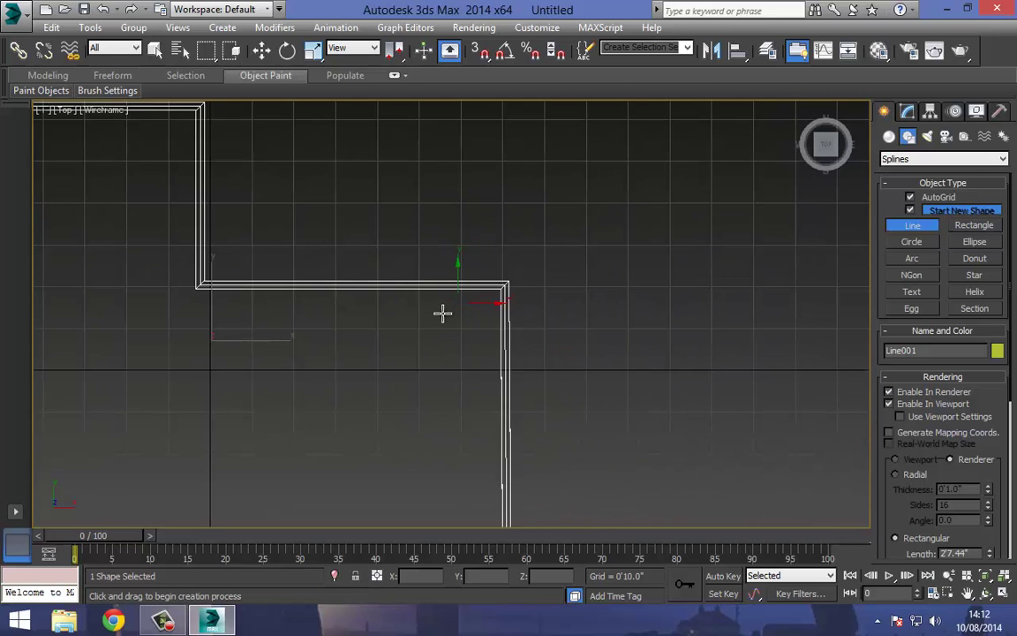
key("F3")
scroll(494, 327, "down", 3)
key("p")
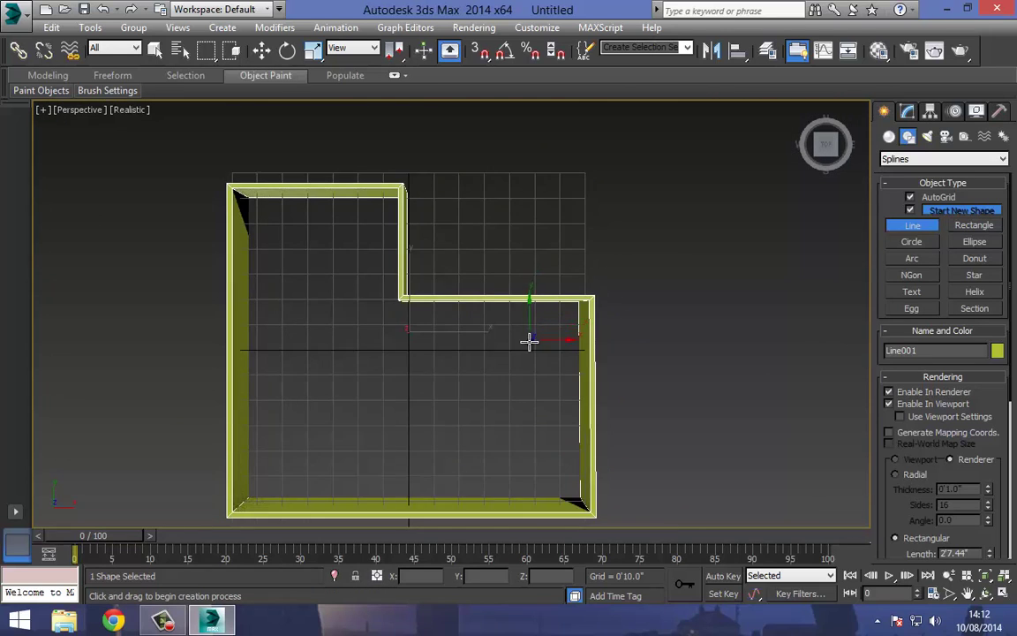
scroll(534, 346, "up", 2)
middle_click_drag(449, 324, 264, 134, "alt")
scroll(427, 315, "down", 5)
scroll(422, 295, "up", 3)
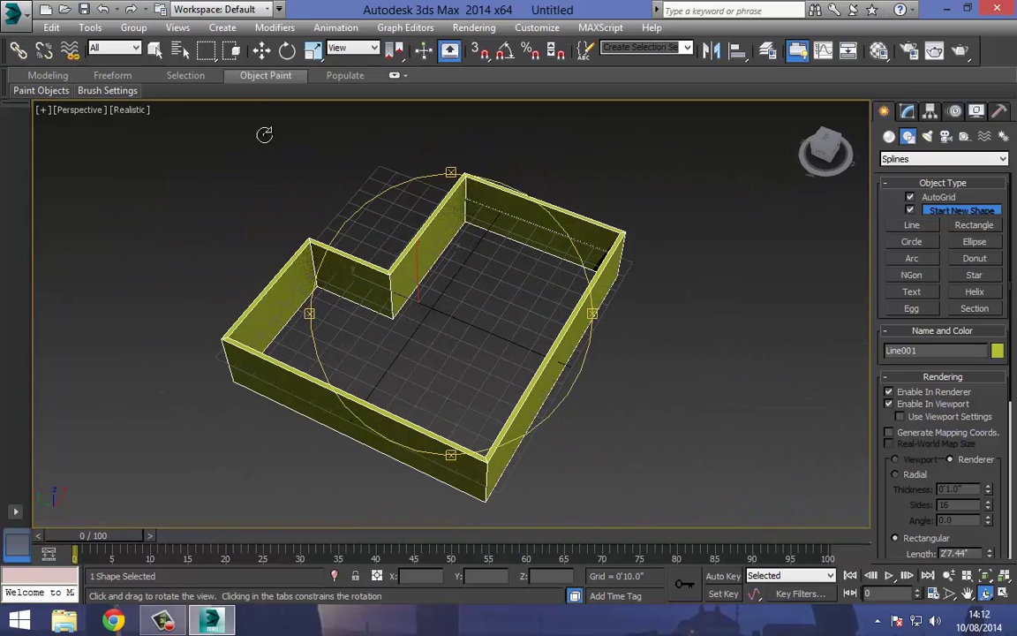
left_click(261, 48)
middle_click_drag(353, 229, 351, 163, "alt")
scroll(204, 130, "down", 3)
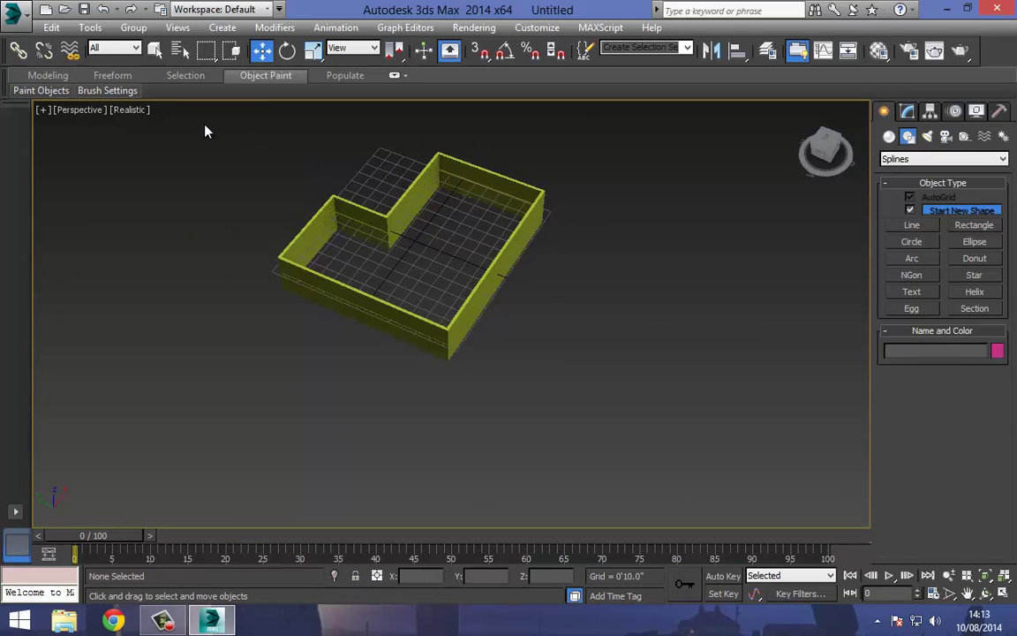
- Delete the closed L-shaped wall outline
middle_click_drag(444, 368, 456, 401)
scroll(455, 397, "up", 4)
key("Delete")
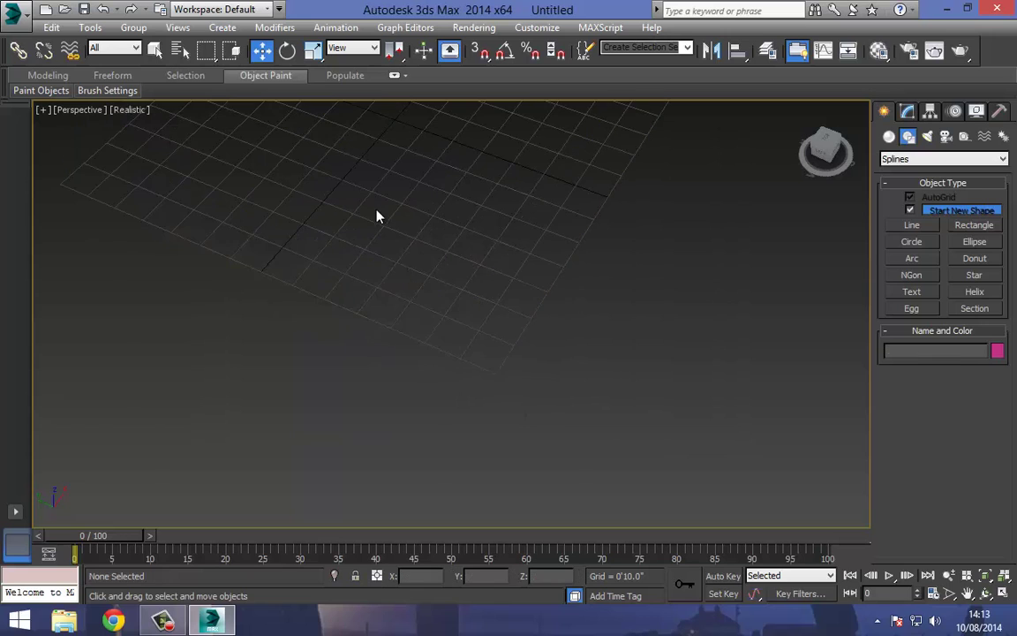
middle_click_drag(377, 217, 445, 368)
key("ctrl+r")
left_click_drag(447, 368, 452, 331)
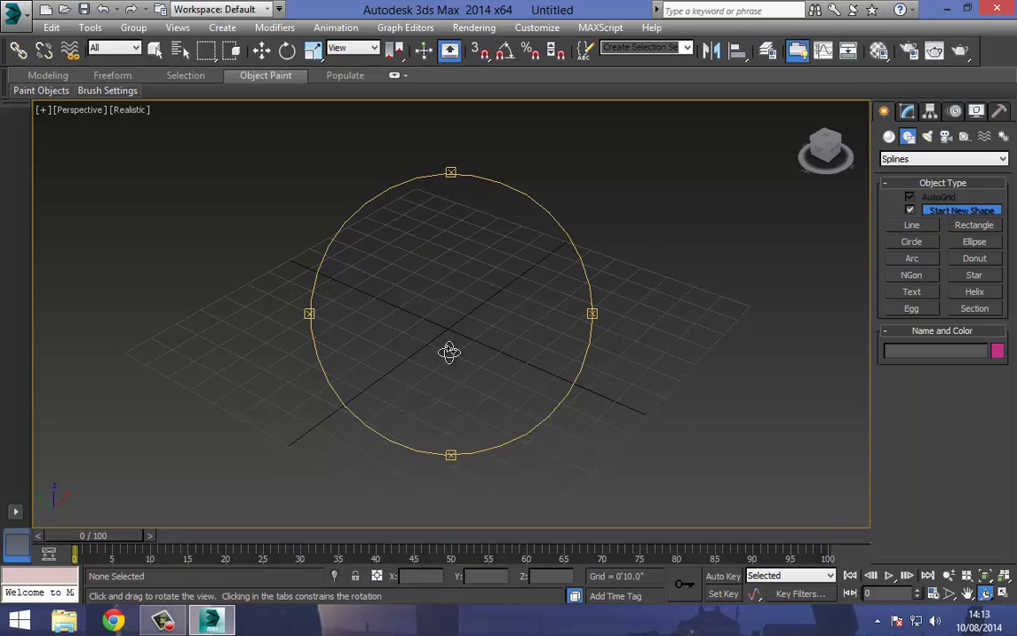
left_click_drag(448, 350, 428, 323)
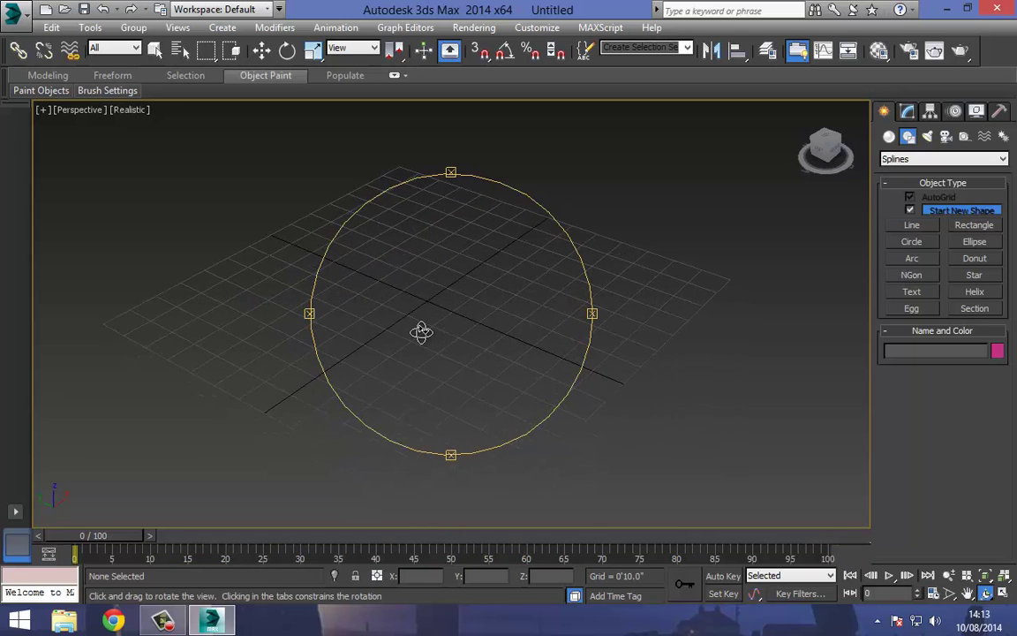